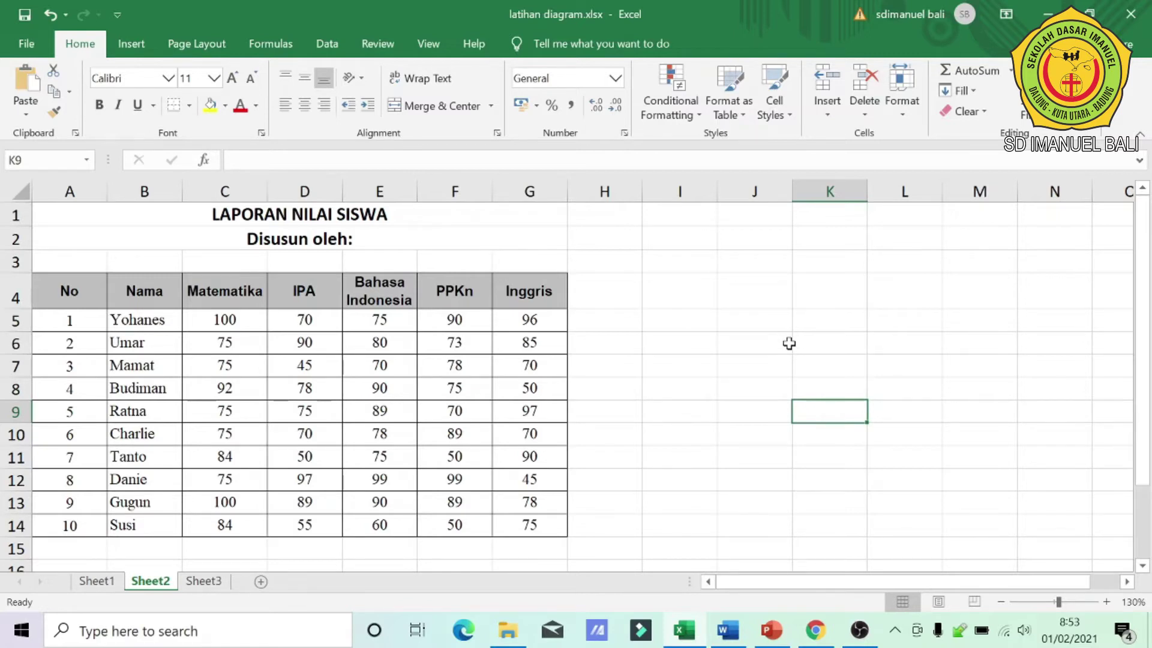
Insert a 3-D clustered column chart from the student names and all five subject scores, B4:G14
{"action": "left_click", "coordinate": [125, 289]}
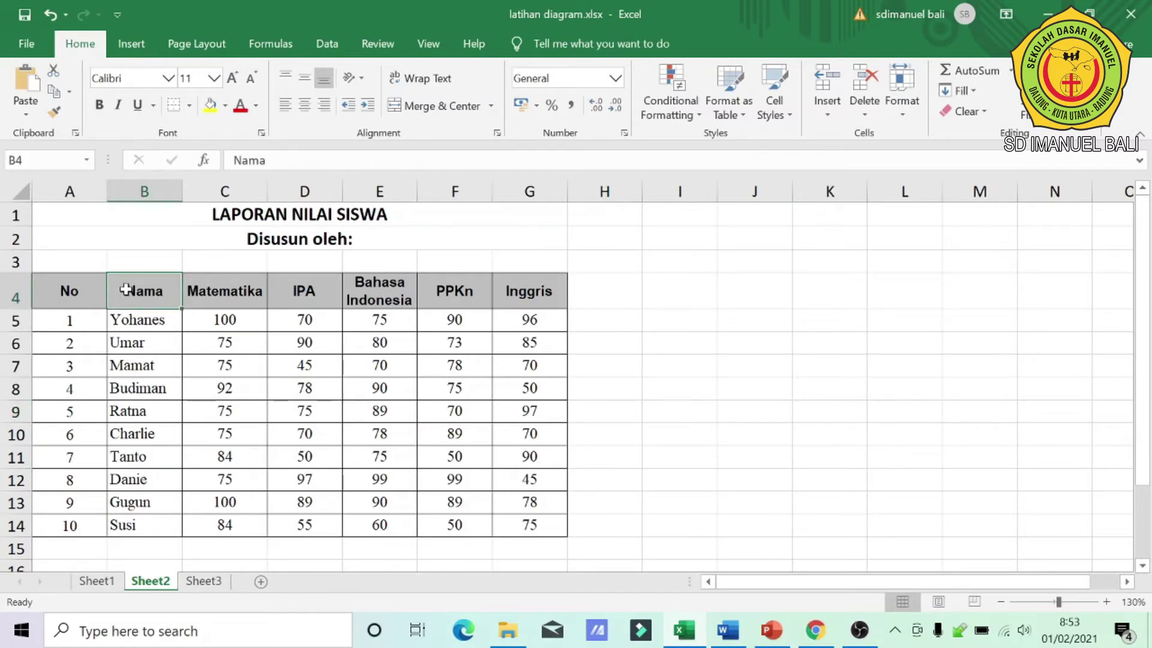
{"action": "left_click_drag", "start_coordinate": [125, 289], "coordinate": [528, 526]}
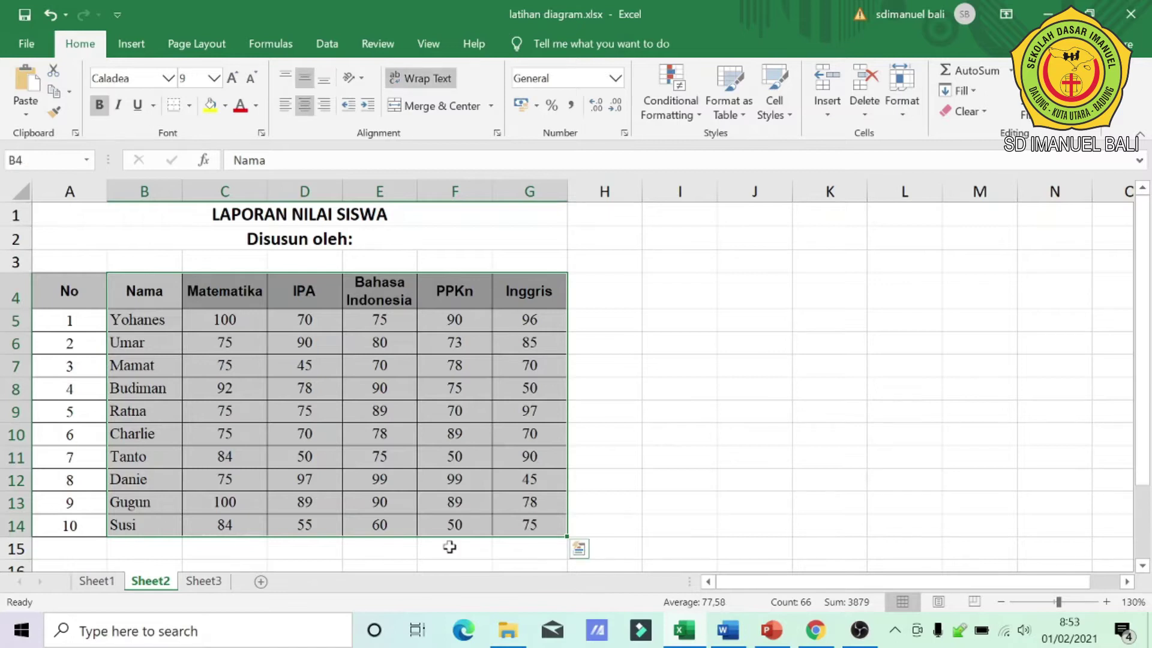
{"action": "left_click", "coordinate": [134, 48]}
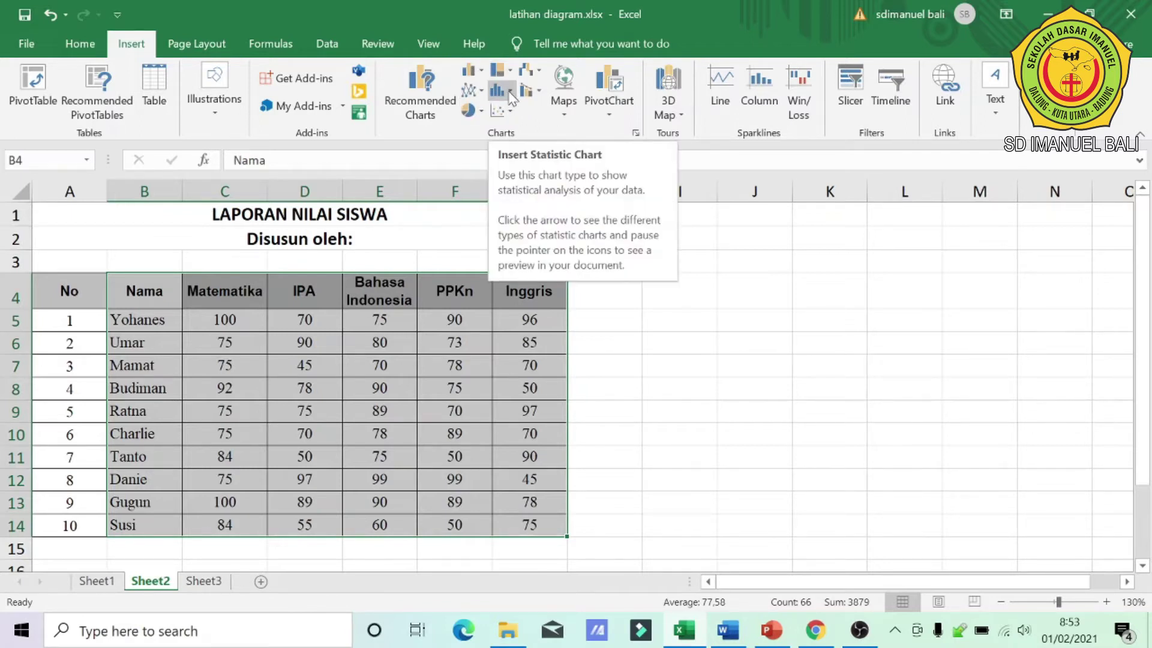
{"action": "left_click", "coordinate": [473, 70]}
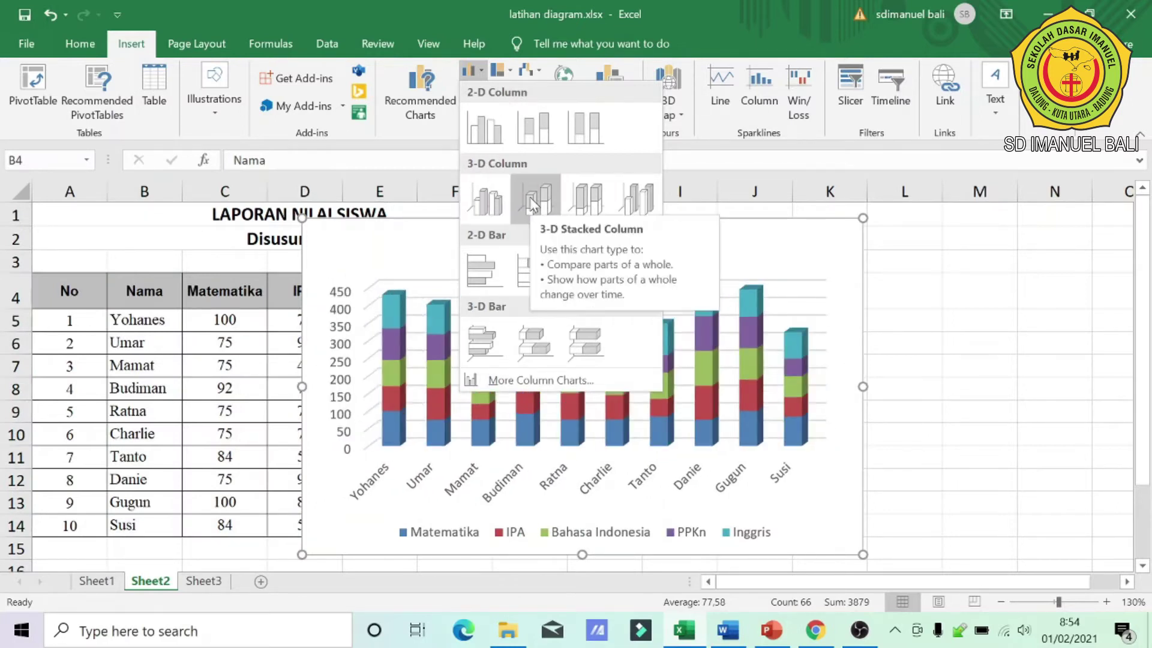
{"action": "left_click", "coordinate": [487, 200]}
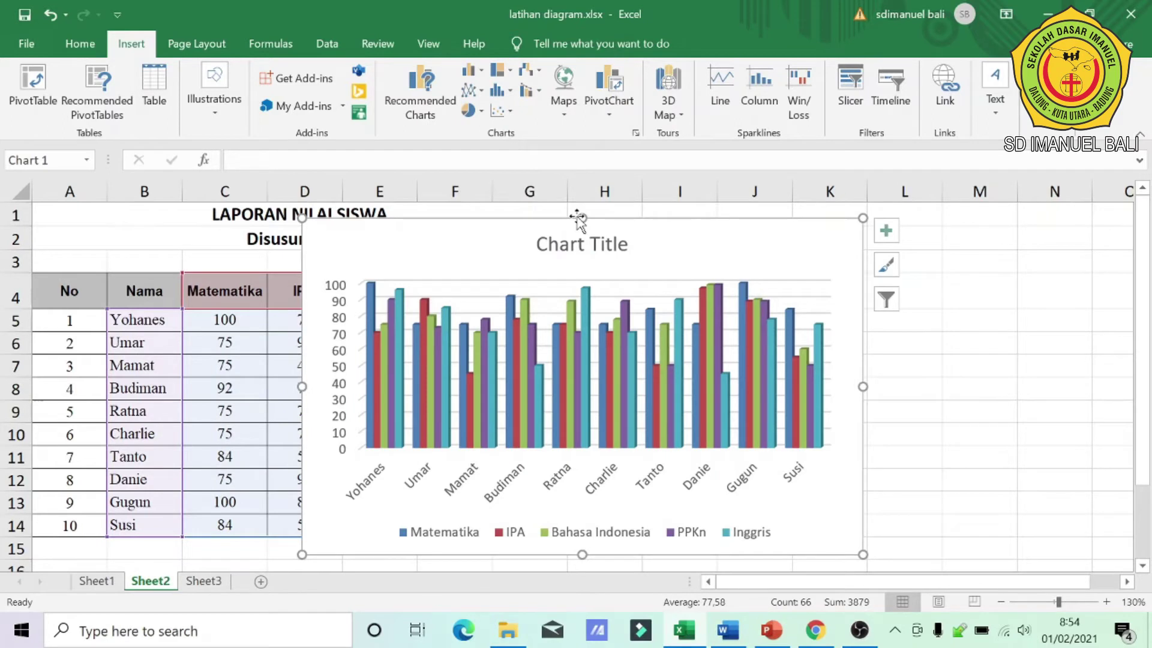
Resize the column chart and place it beside the score table, spanning about columns H to N and rows 1 to 14
{"action": "left_click_drag", "start_coordinate": [542, 218], "coordinate": [488, 274]}
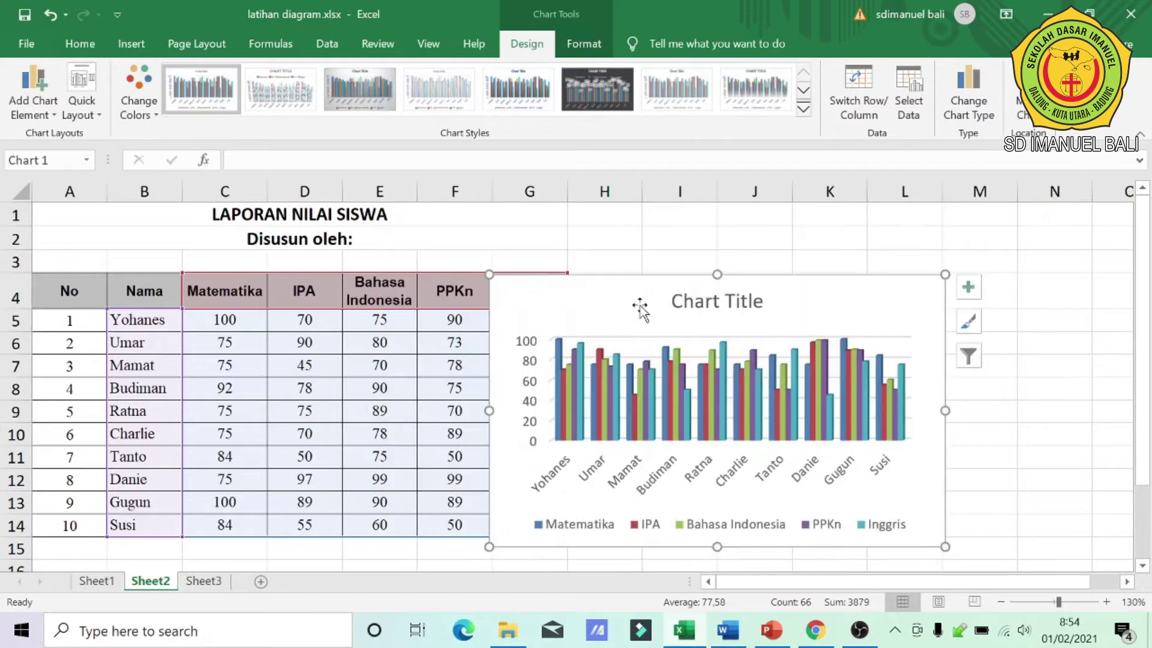
{"action": "left_click_drag", "start_coordinate": [804, 298], "coordinate": [891, 230]}
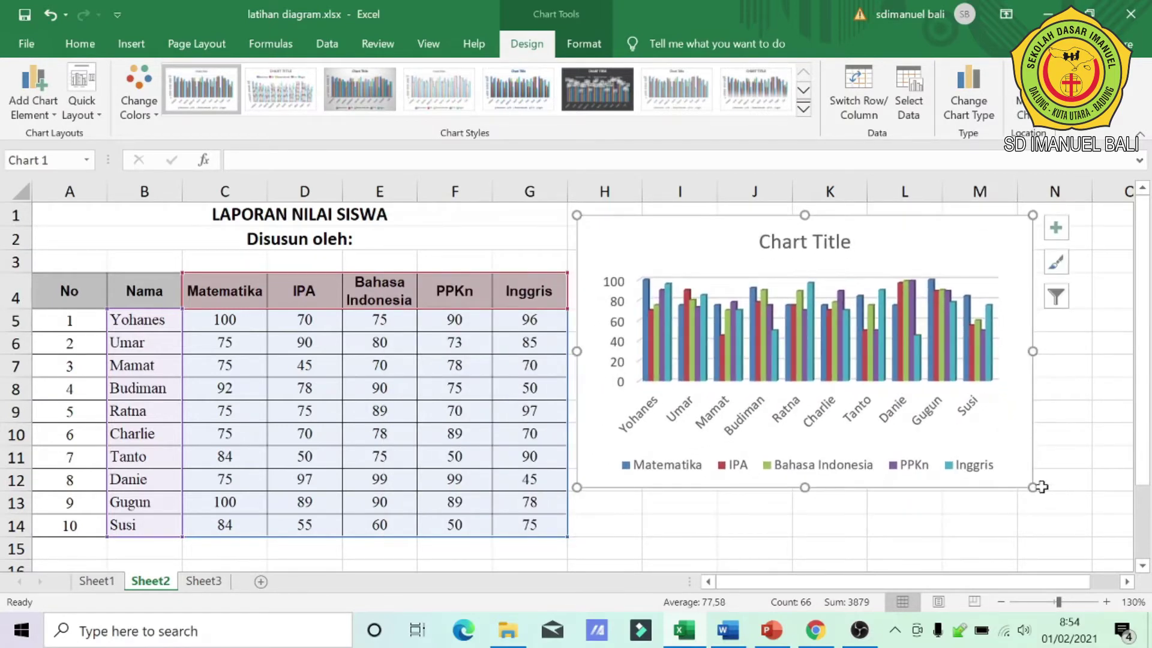
{"action": "left_click_drag", "start_coordinate": [1032, 487], "coordinate": [1064, 530]}
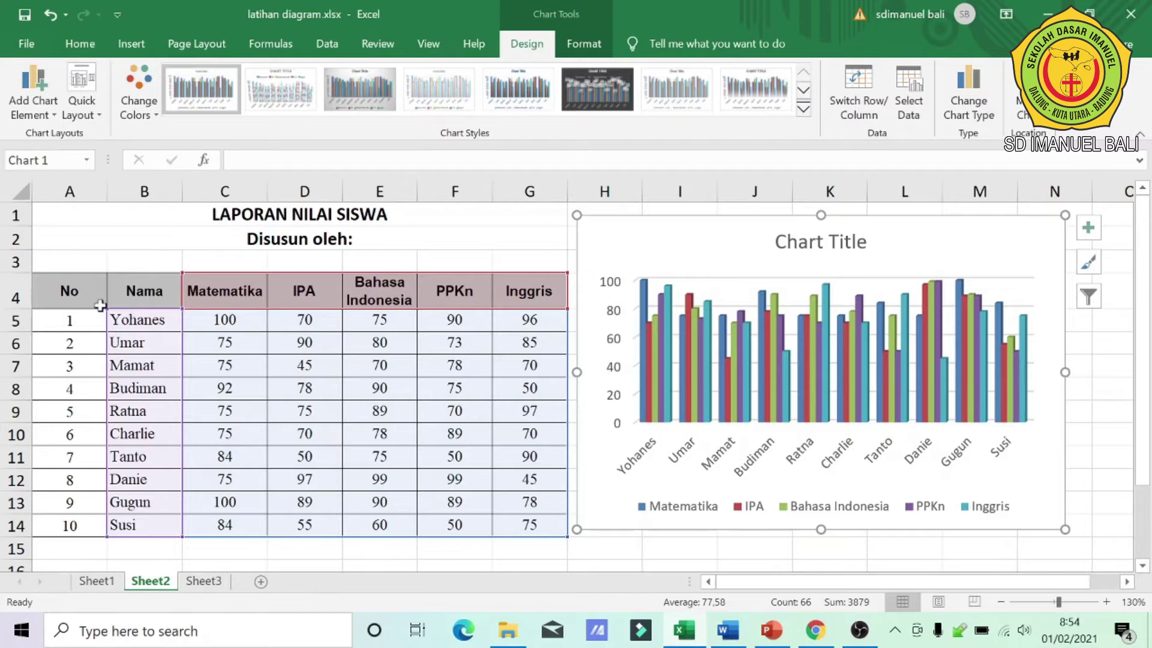
Insert a 3-D pie chart from the Nama and Matematika columns, B4:C14
{"action": "left_click", "coordinate": [170, 249]}
{"action": "left_click", "coordinate": [190, 296]}
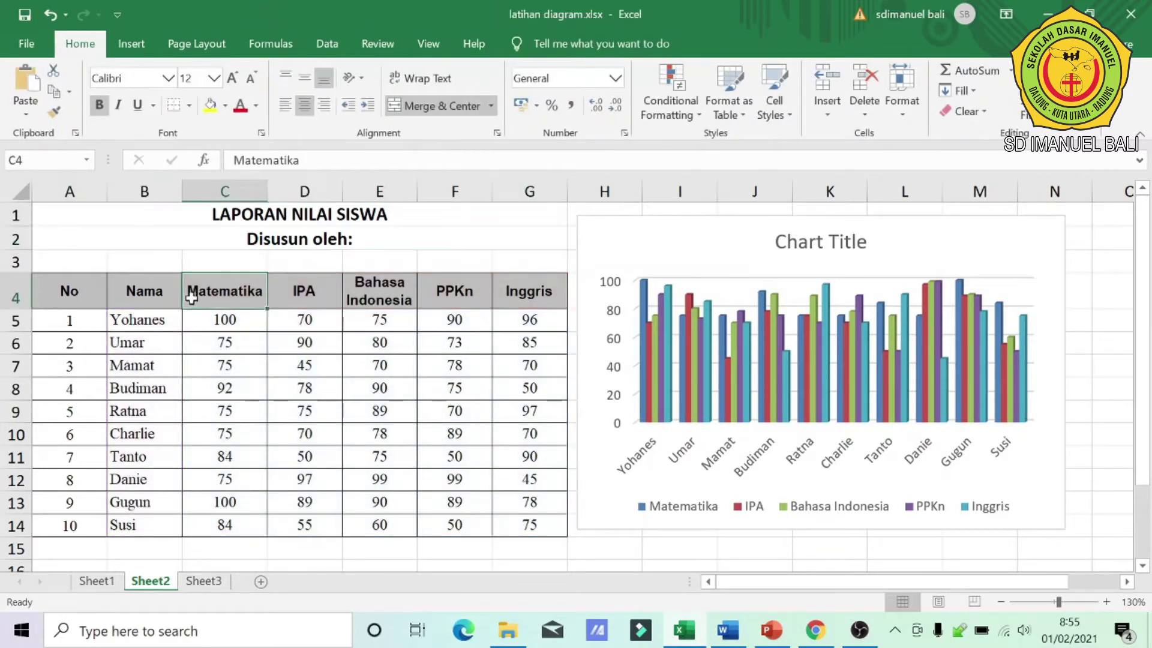
{"action": "left_click", "coordinate": [143, 285]}
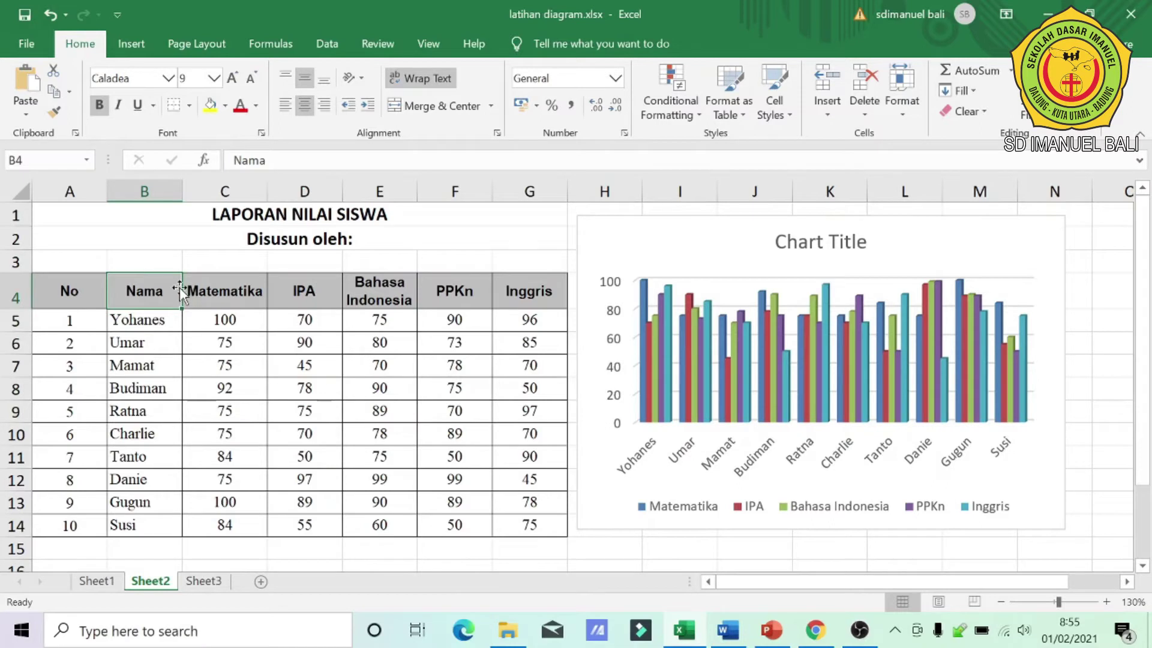
{"action": "left_click_drag", "start_coordinate": [136, 289], "coordinate": [140, 523]}
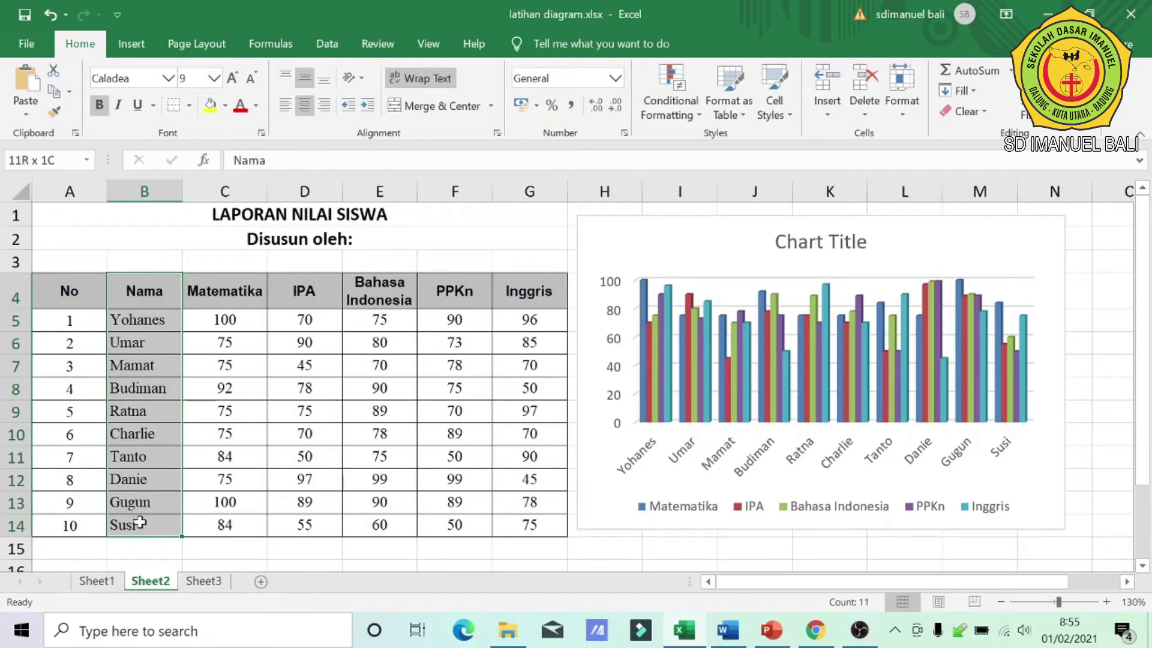
{"action": "left_click_drag", "start_coordinate": [139, 523], "coordinate": [206, 517]}
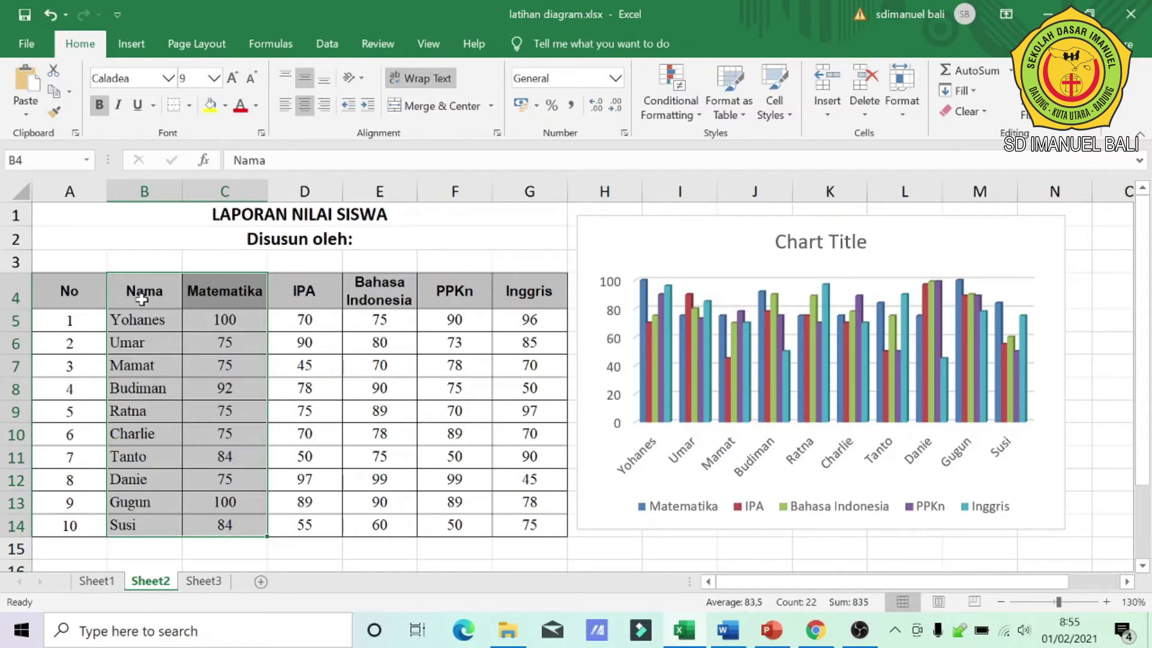
{"action": "left_click", "coordinate": [141, 52]}
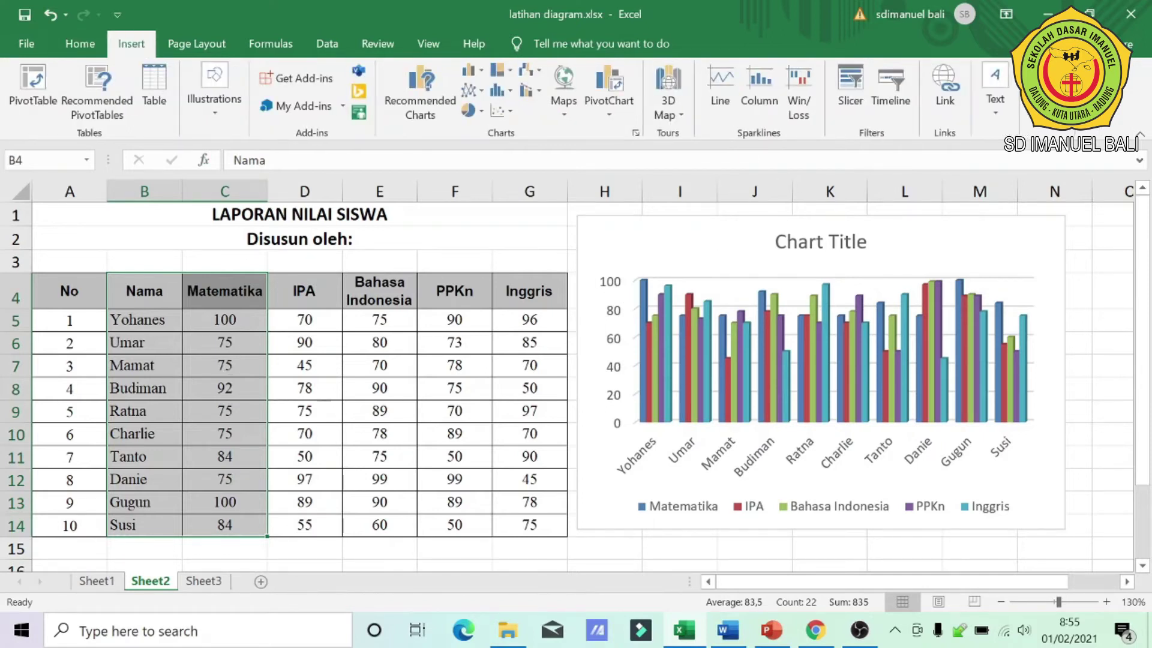
{"action": "left_click", "coordinate": [482, 113]}
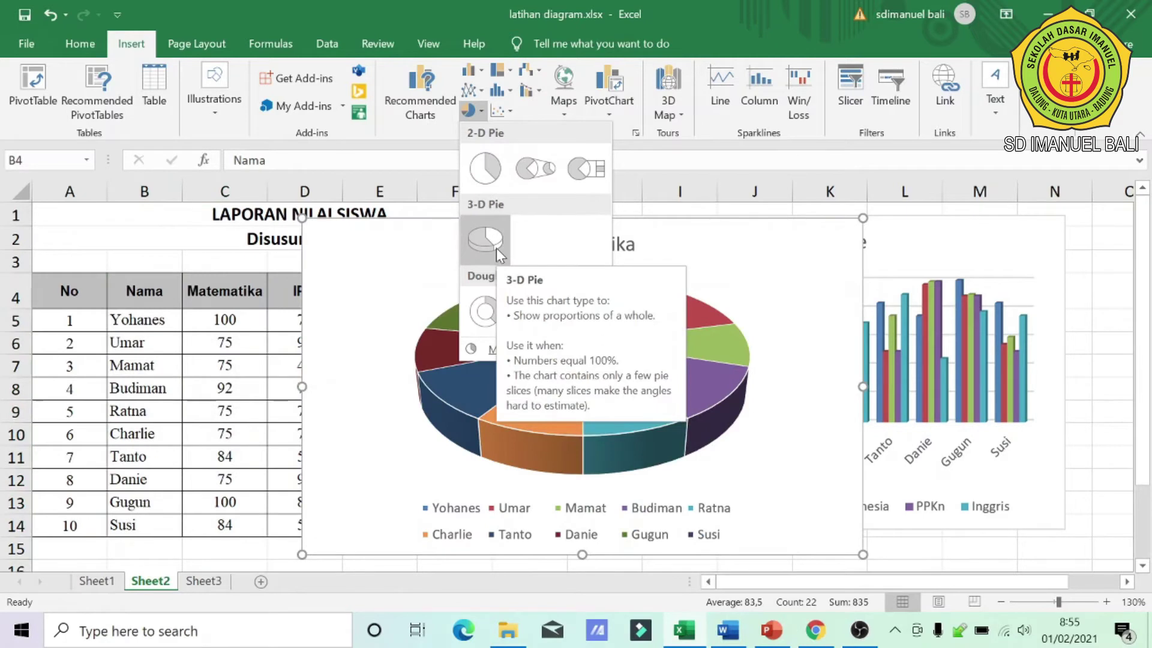
{"action": "left_click", "coordinate": [485, 239]}
Shrink the Matematika pie chart and try its second, third and first chart styles, finishing with the eighth style
{"action": "scroll", "coordinate": [762, 352], "scroll_direction": "down", "scroll_amount": 1}
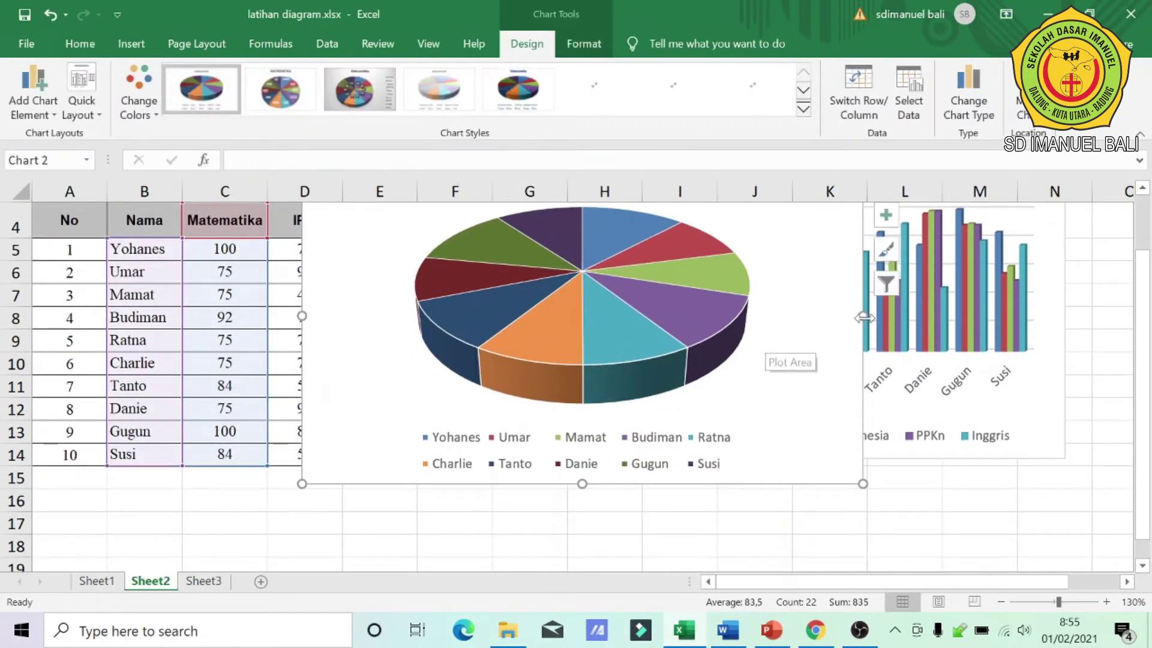
{"action": "scroll", "coordinate": [812, 313], "scroll_direction": "up", "scroll_amount": 1}
{"action": "left_click_drag", "start_coordinate": [304, 223], "coordinate": [393, 269]}
{"action": "left_click", "coordinate": [286, 92]}
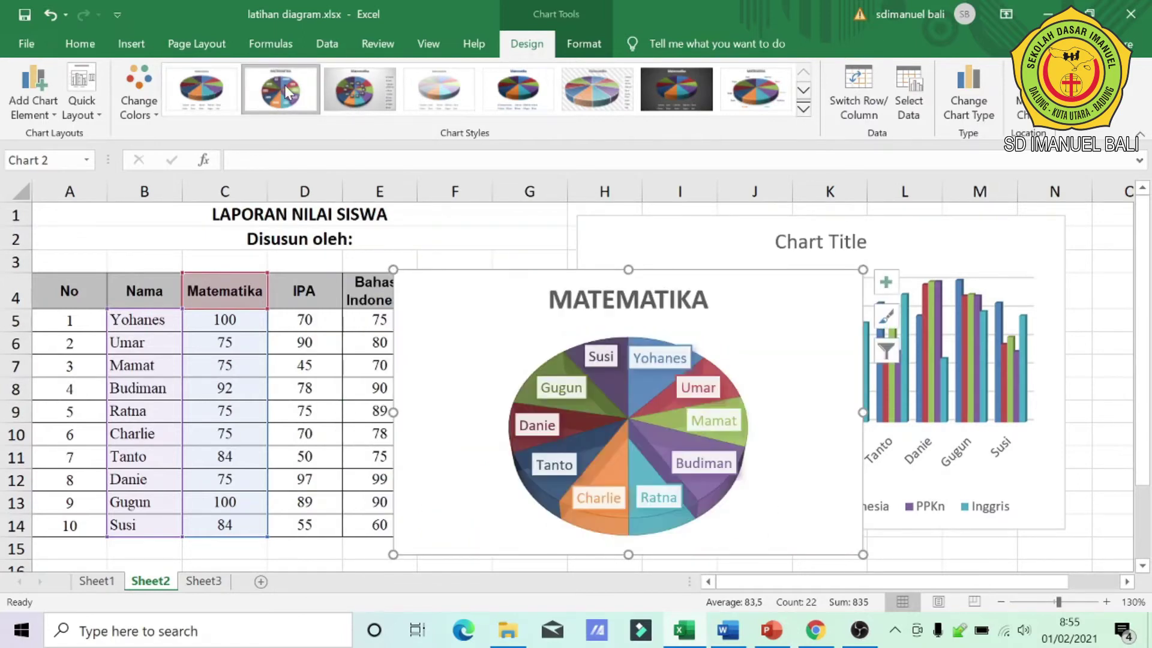
{"action": "left_click", "coordinate": [346, 91]}
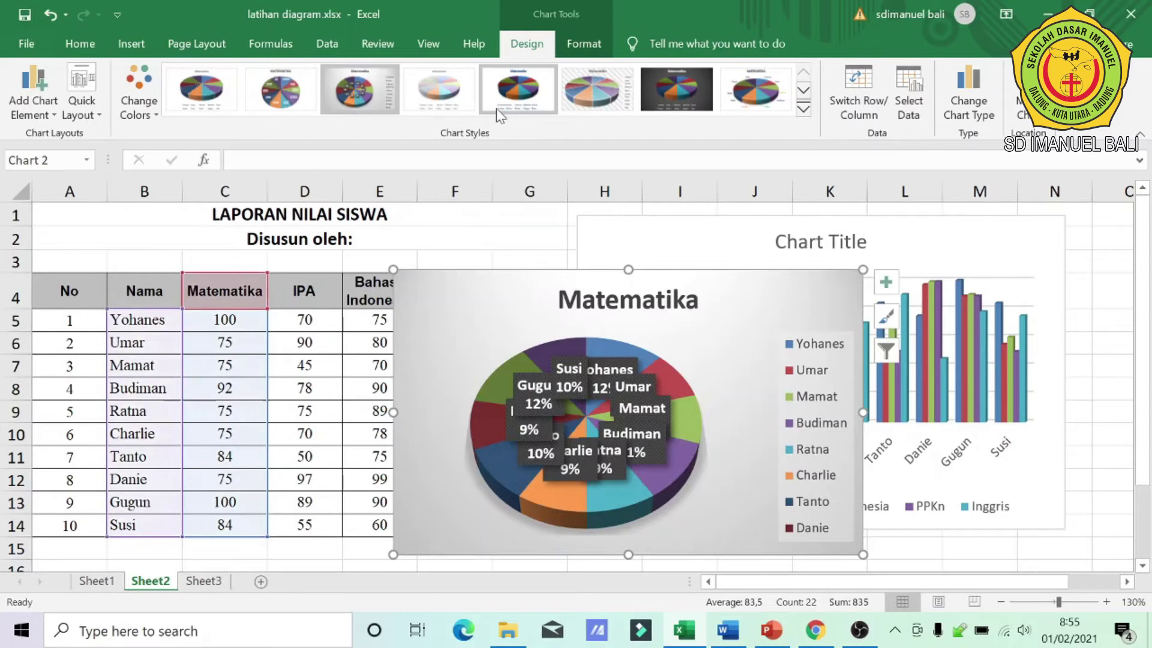
{"action": "left_click", "coordinate": [221, 90]}
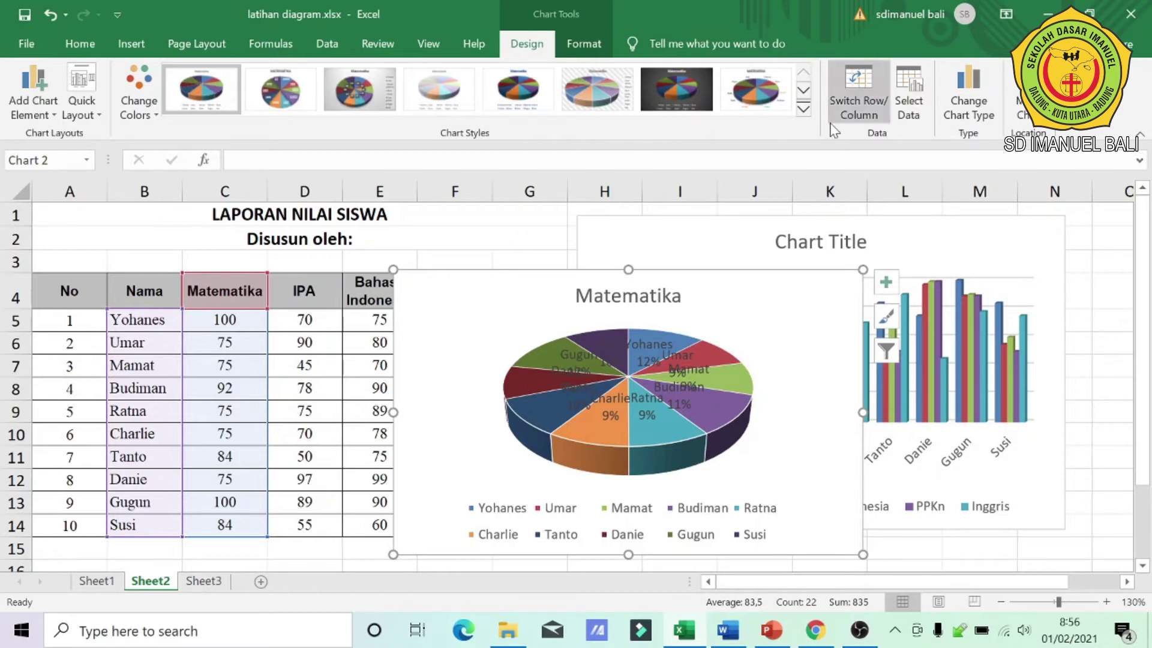
{"action": "left_click", "coordinate": [765, 103]}
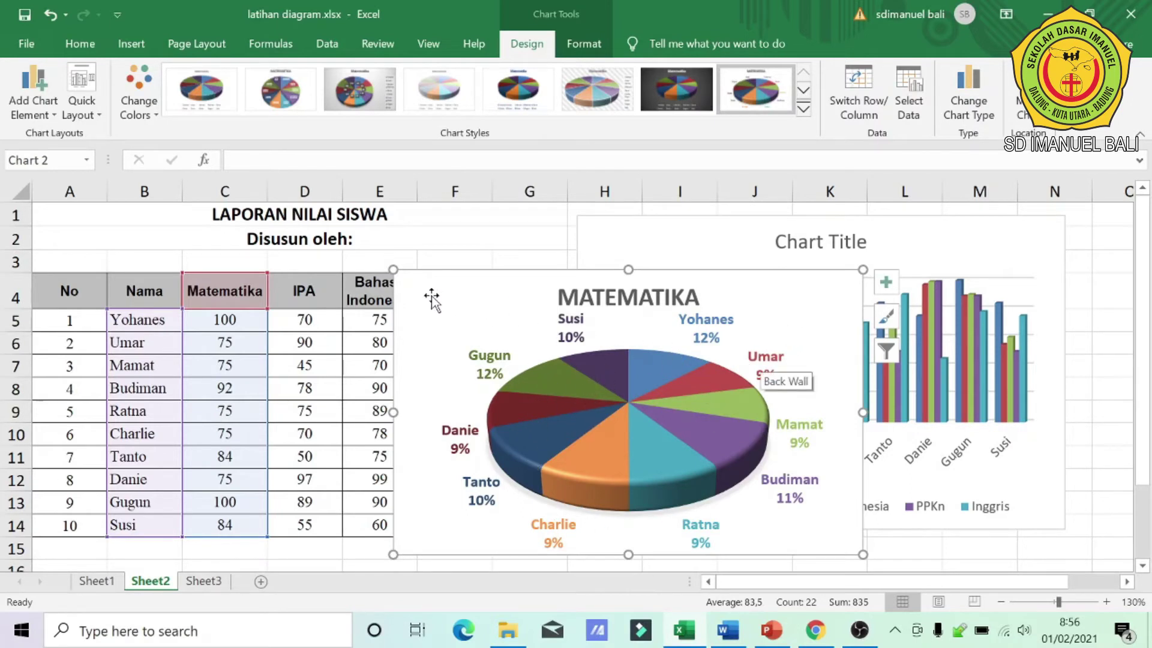
Shrink the Matematika pie chart further and move it below the score table, starting at about row 15 in column A
{"action": "left_click_drag", "start_coordinate": [393, 270], "coordinate": [466, 334]}
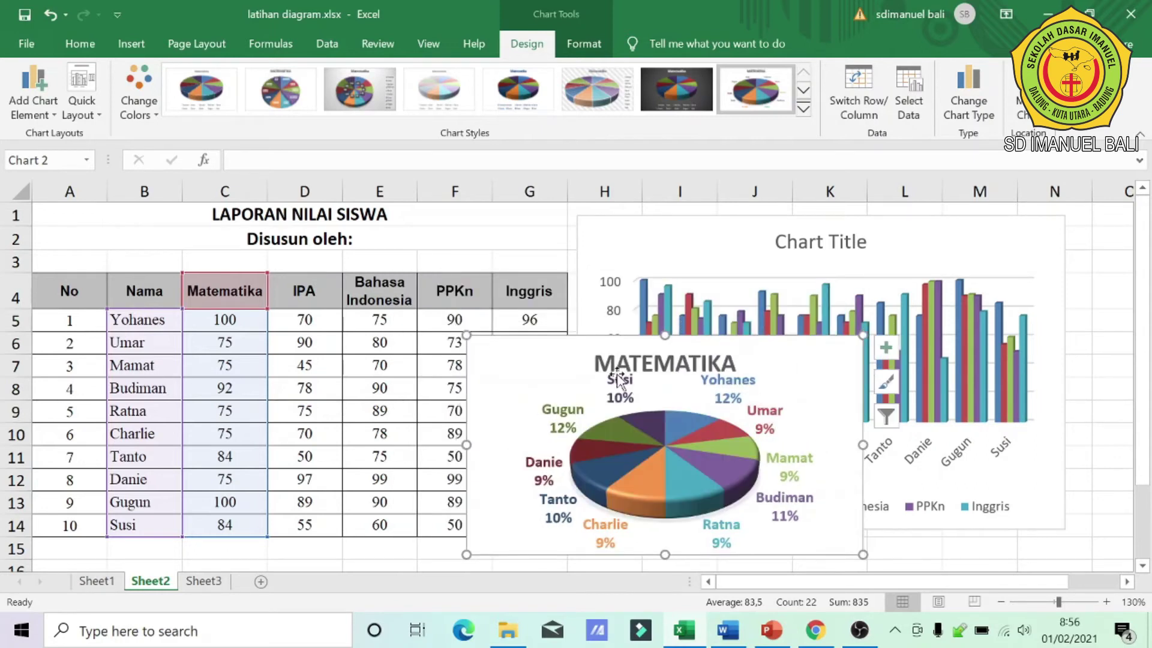
{"action": "left_click", "coordinate": [1001, 602]}
{"action": "left_click", "coordinate": [1001, 602]}
{"action": "left_click", "coordinate": [1001, 602]}
{"action": "left_click", "coordinate": [1001, 602]}
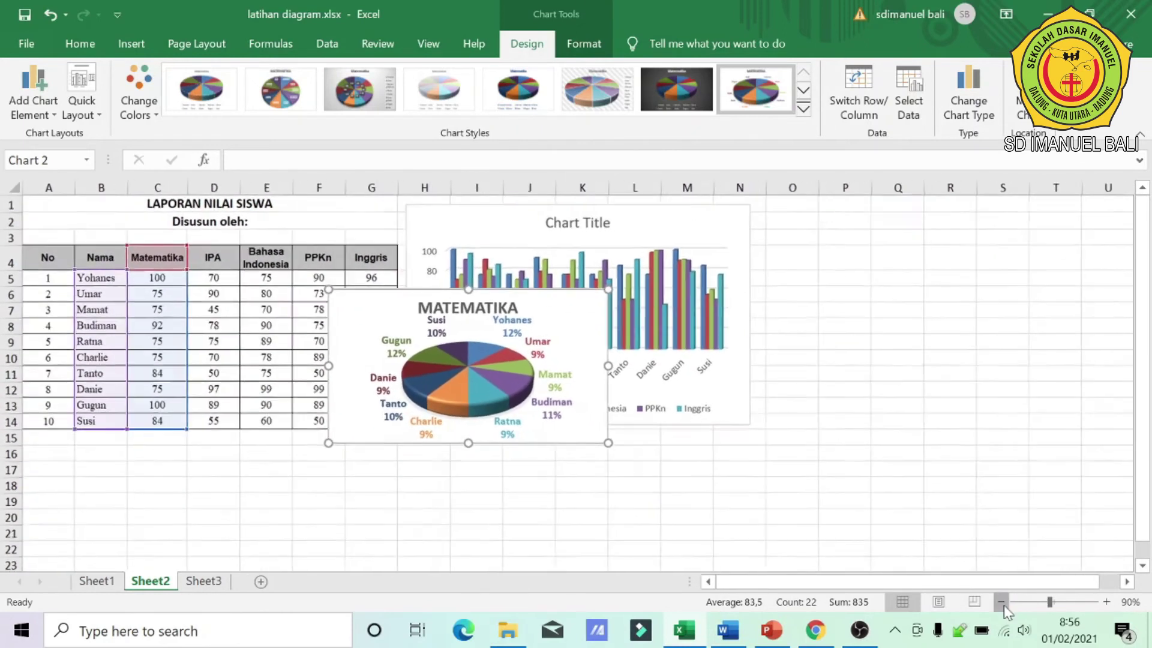
{"action": "mouse_move", "coordinate": [558, 309]}
{"action": "left_mouse_down"}
{"action": "mouse_move", "coordinate": [342, 437]}
{"action": "mouse_move", "coordinate": [222, 453]}
{"action": "left_mouse_up"}
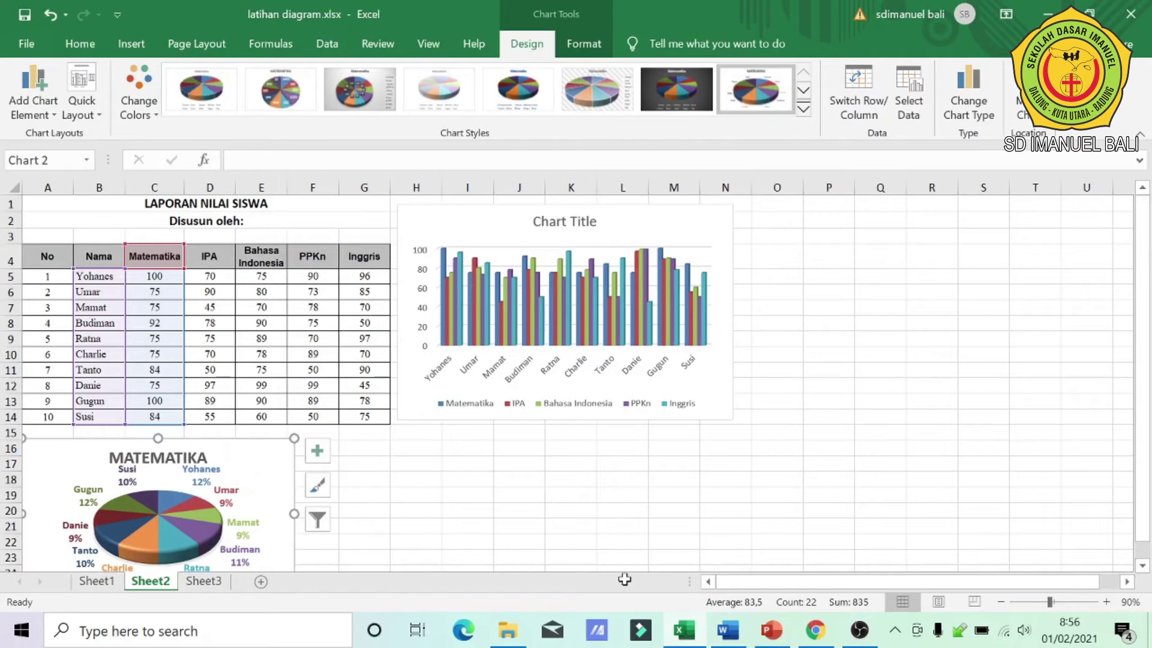
{"action": "left_click", "coordinate": [1143, 567]}
{"action": "left_click", "coordinate": [1142, 567]}
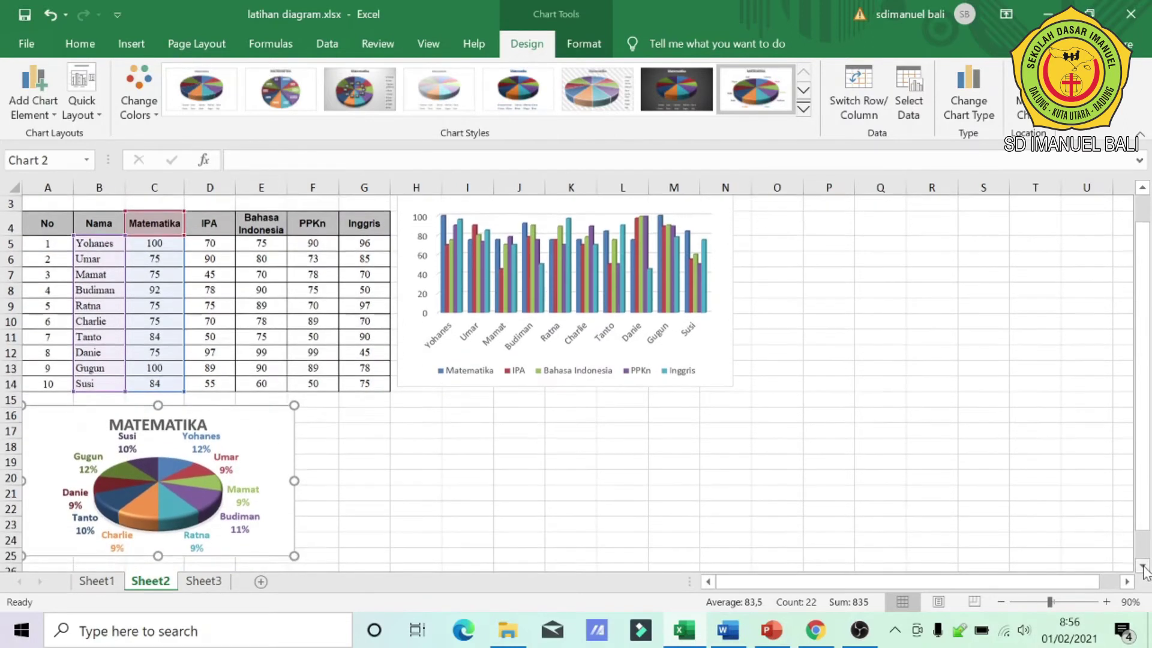
{"action": "left_click", "coordinate": [827, 513]}
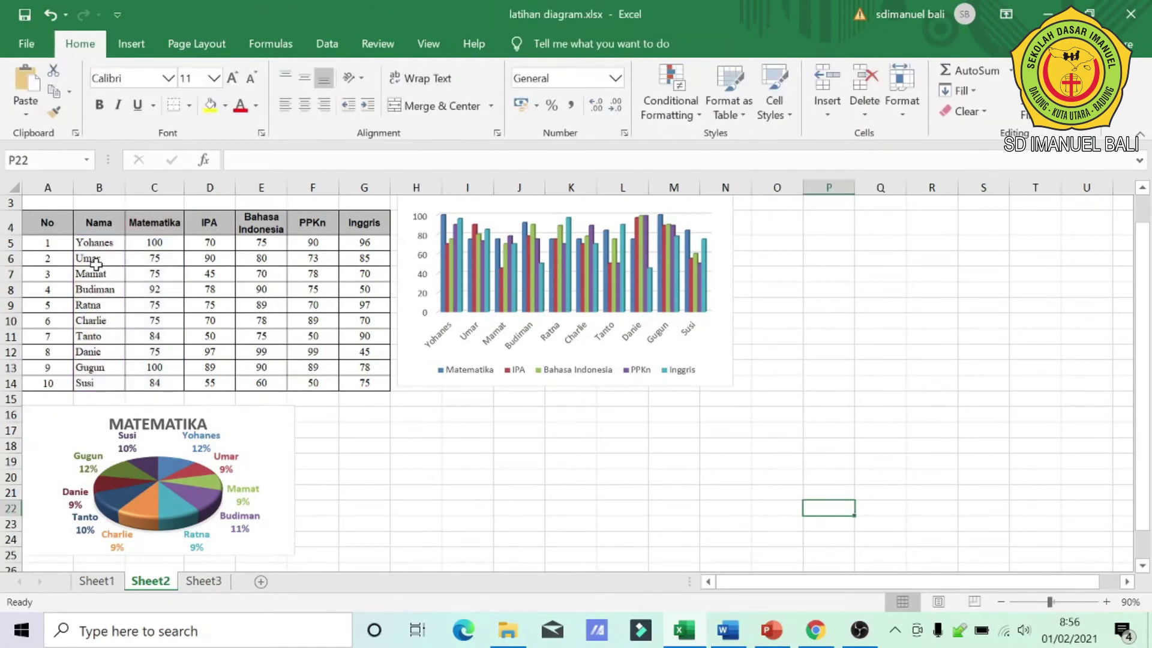
Insert a 3-D pie chart from the Nama and IPA columns and apply the eighth chart style
{"action": "left_click_drag", "start_coordinate": [99, 219], "coordinate": [91, 377]}
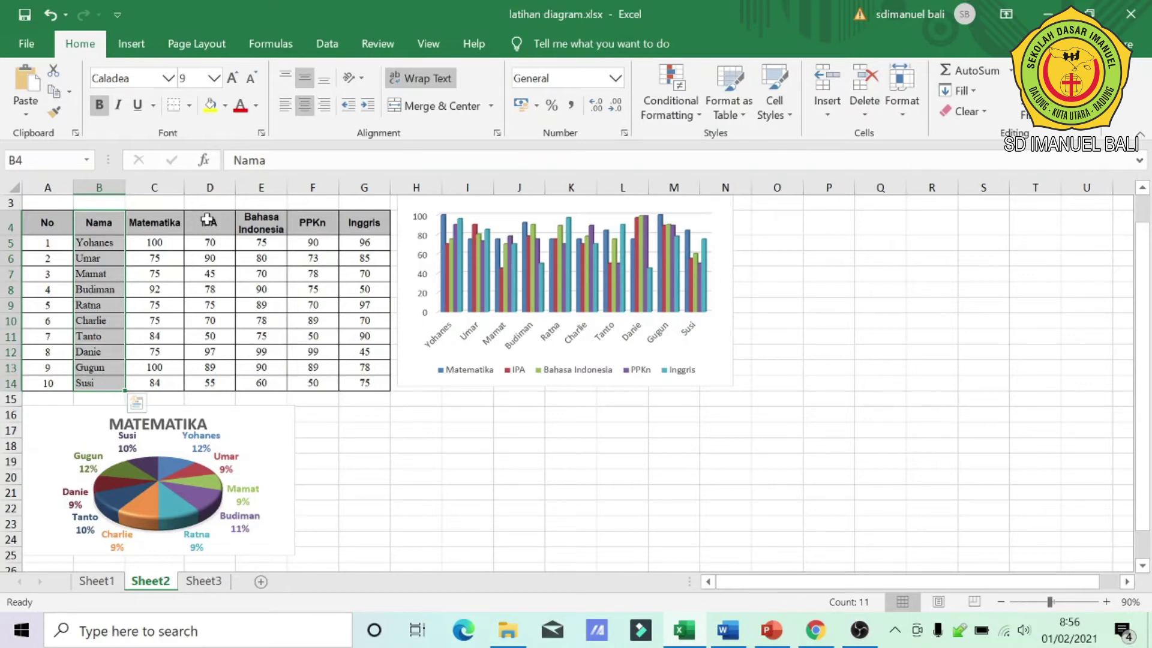
{"action": "left_click_drag", "start_coordinate": [207, 220], "coordinate": [217, 381]}
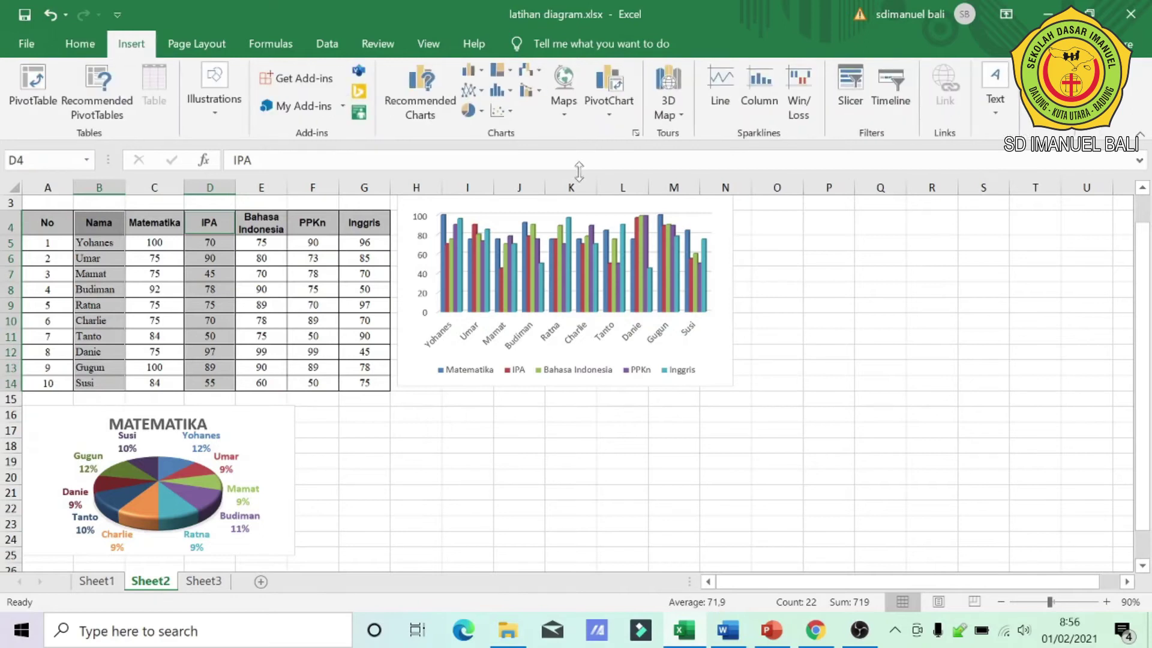
{"action": "left_click", "coordinate": [480, 111]}
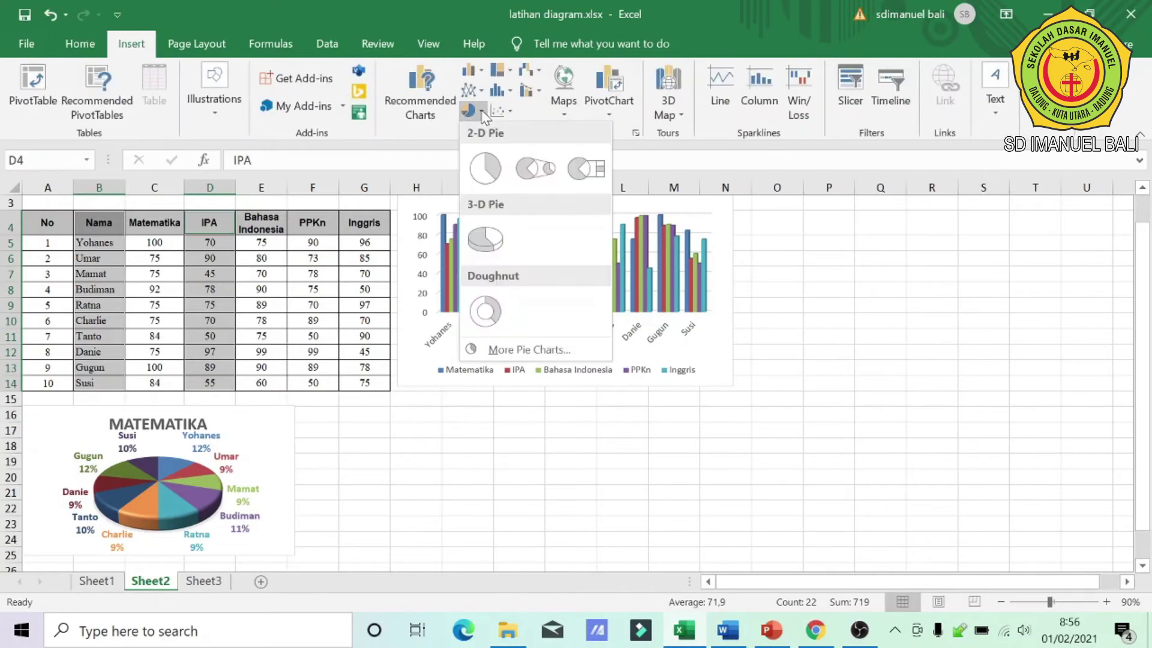
{"action": "left_click", "coordinate": [484, 239]}
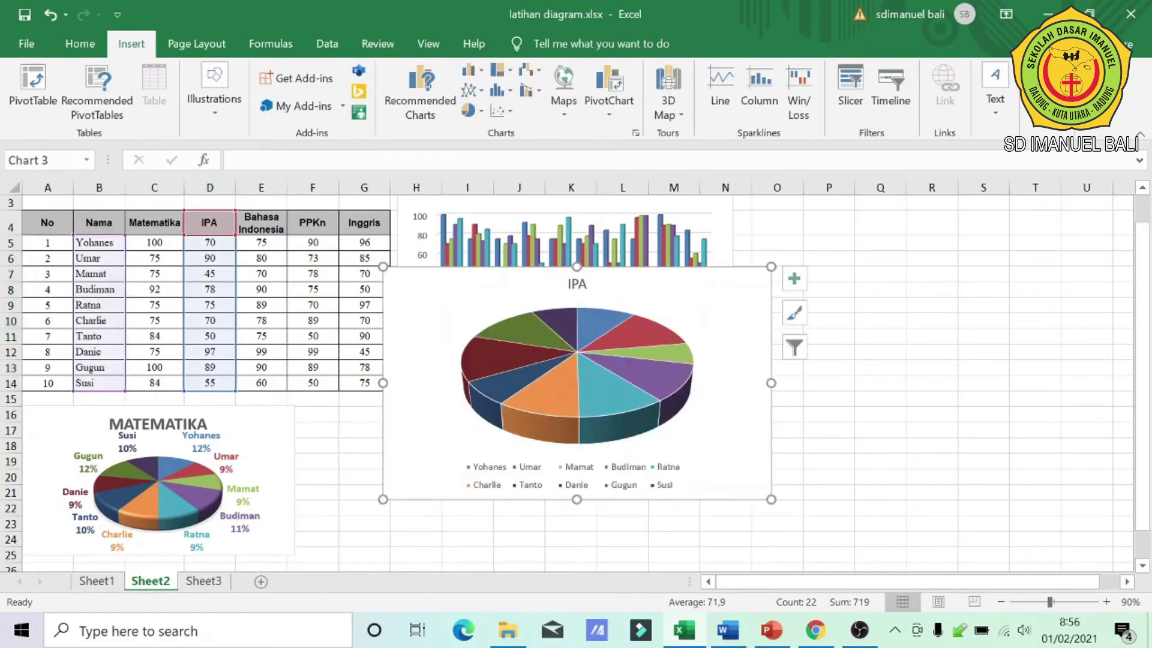
{"action": "left_click", "coordinate": [637, 376]}
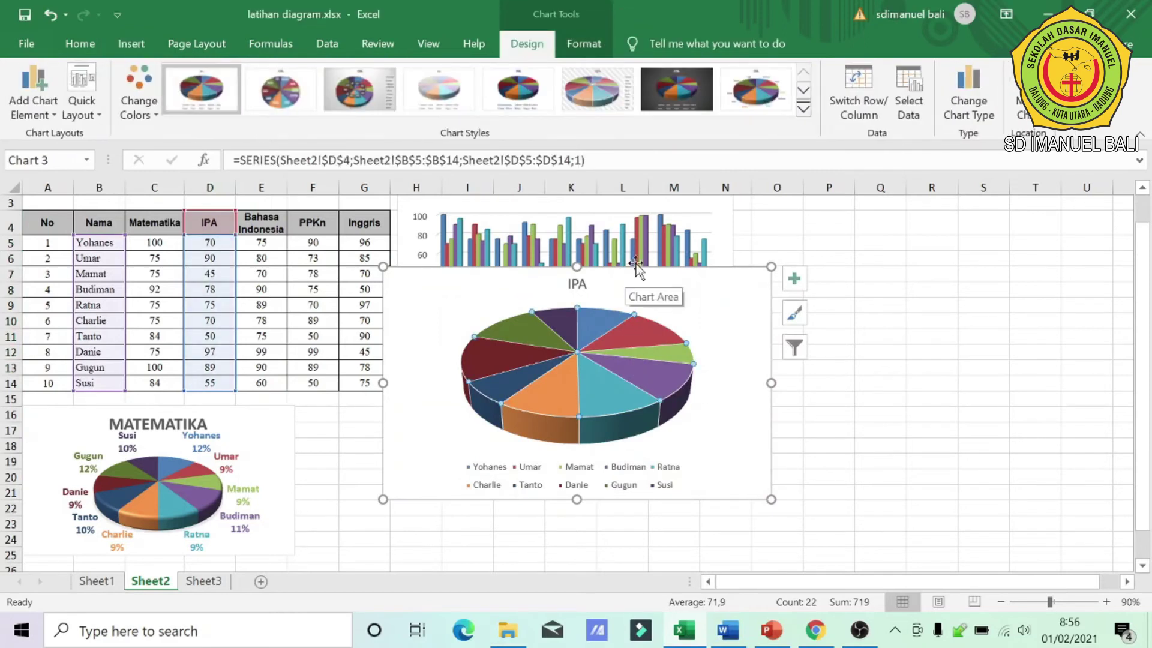
{"action": "left_click", "coordinate": [756, 90]}
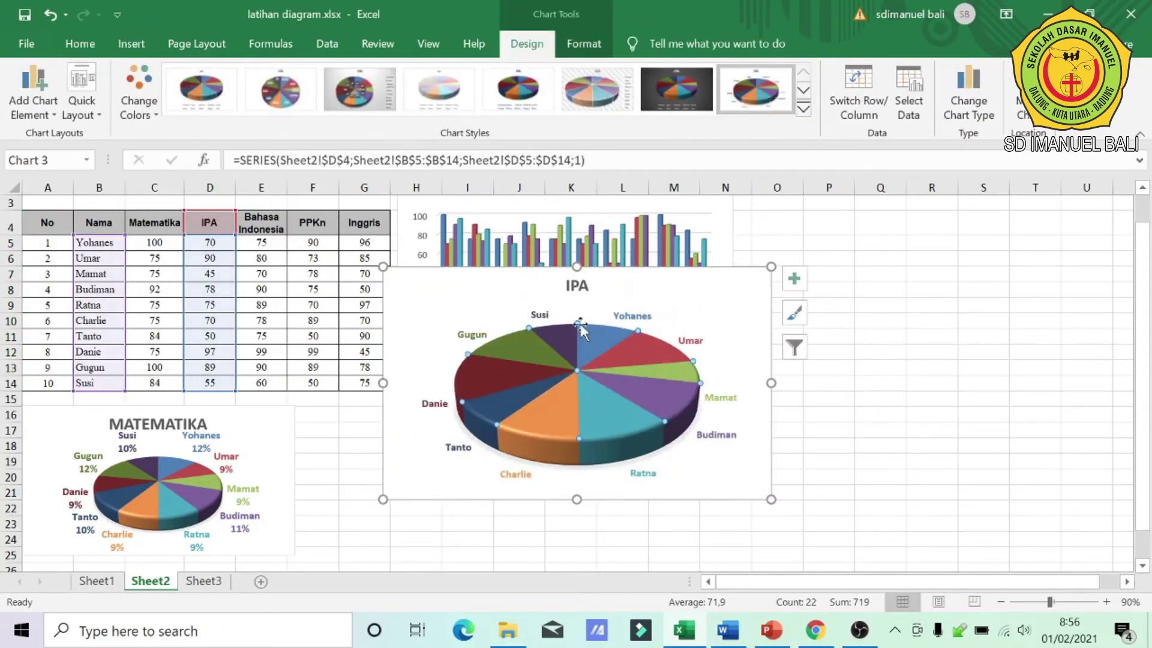
Shrink the IPA pie chart and place it beside the Matematika pie, aligned to the same height
{"action": "left_click_drag", "start_coordinate": [384, 277], "coordinate": [445, 347]}
{"action": "left_click_drag", "start_coordinate": [609, 378], "coordinate": [479, 424]}
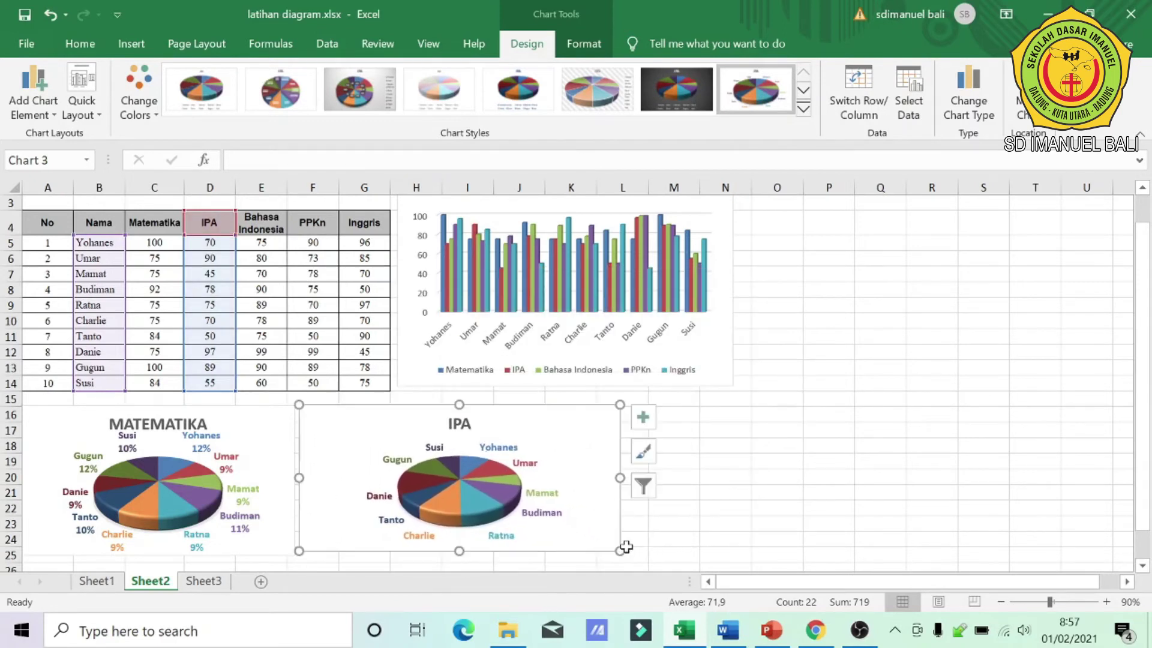
{"action": "left_click_drag", "start_coordinate": [621, 553], "coordinate": [624, 555]}
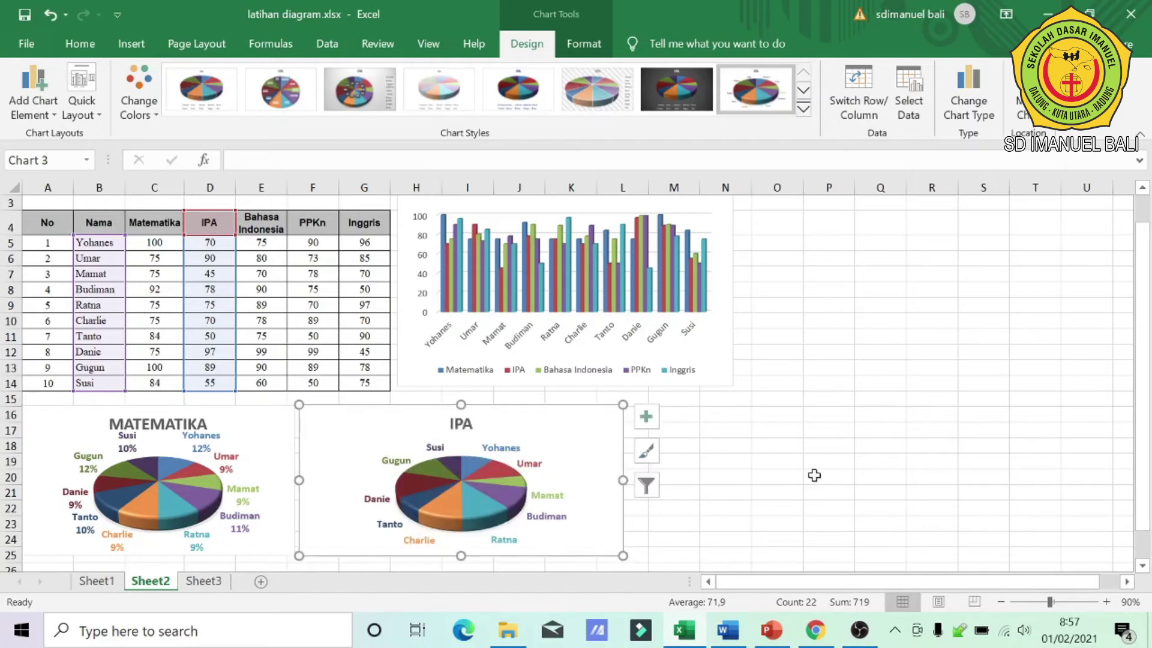
{"action": "left_click", "coordinate": [814, 324]}
Insert a 3-D pie chart from the Nama and Bahasa Indonesia columns of the score table
{"action": "left_click_drag", "start_coordinate": [93, 222], "coordinate": [99, 384]}
{"action": "left_click_drag", "start_coordinate": [264, 219], "coordinate": [271, 385], "text": "ctrl"}
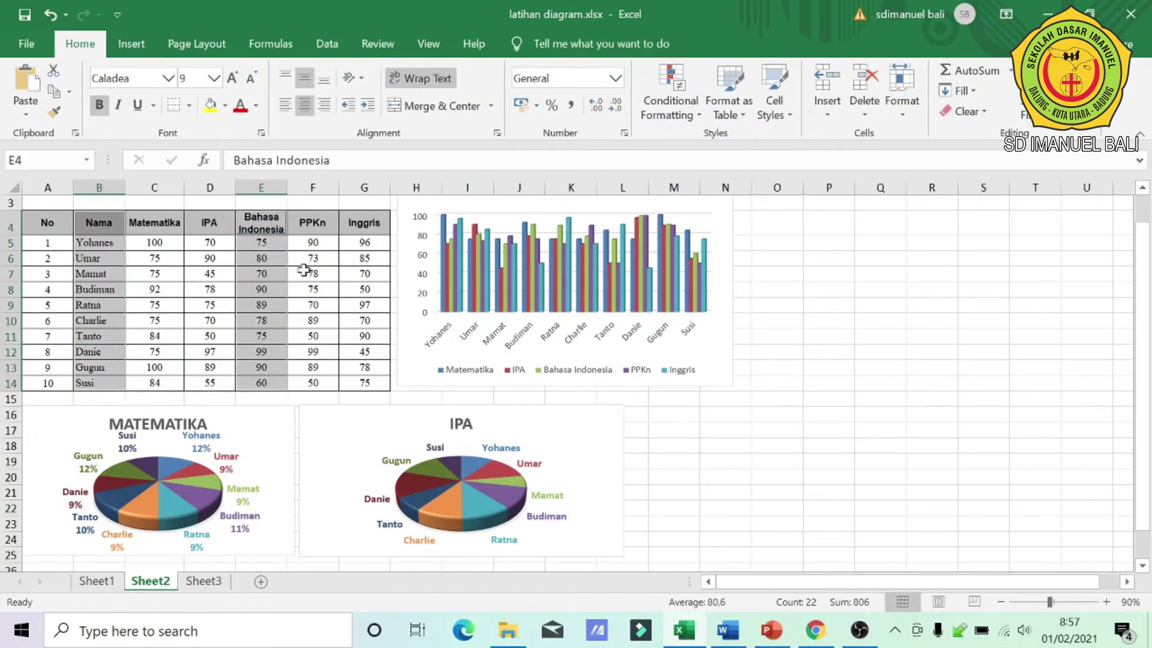
{"action": "left_click", "coordinate": [131, 44]}
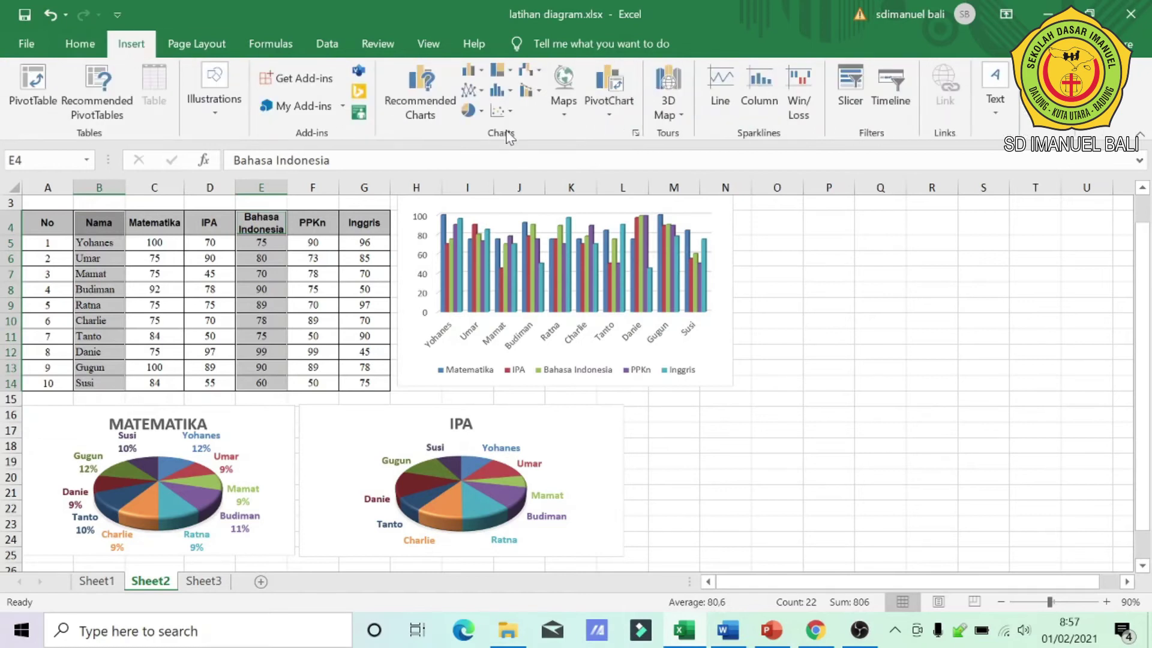
{"action": "left_click", "coordinate": [480, 112]}
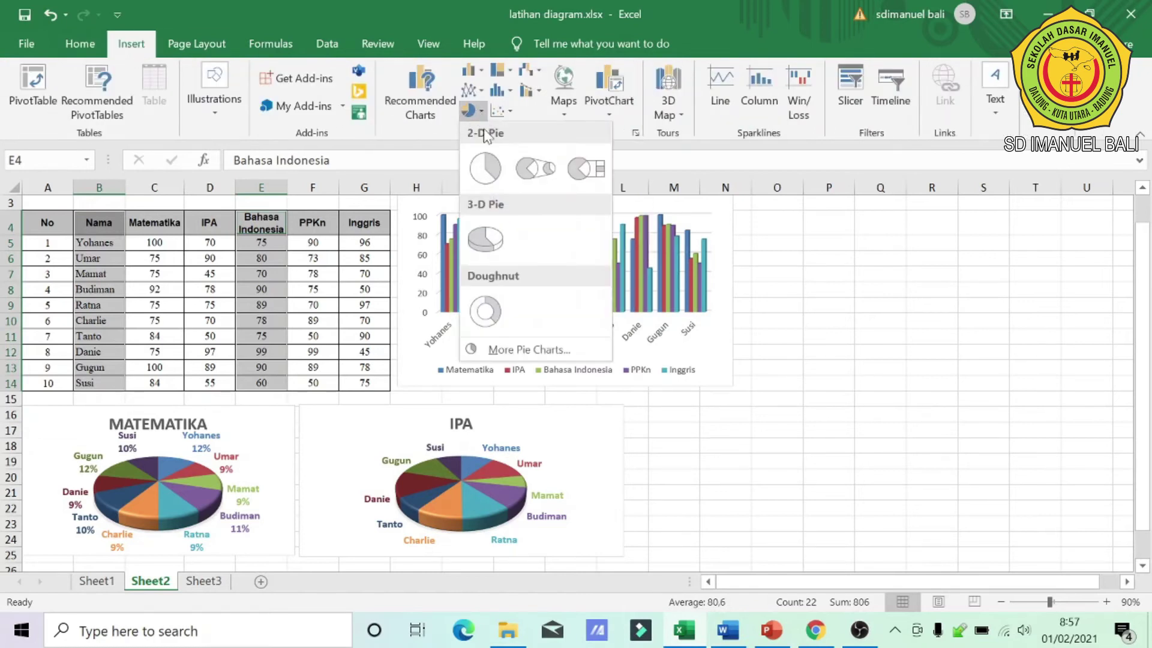
{"action": "left_click", "coordinate": [485, 240]}
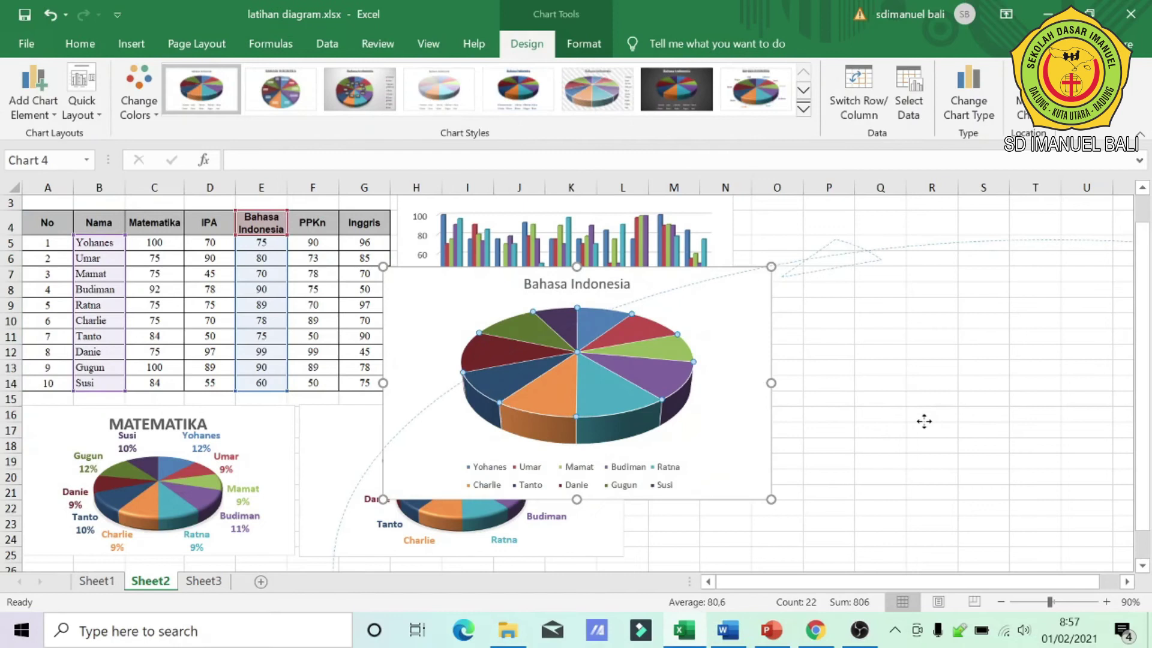
Shrink the Bahasa Indonesia pie chart, place it beside the IPA pie at the same height, and apply the eighth chart style
{"action": "left_click_drag", "start_coordinate": [642, 354], "coordinate": [677, 358]}
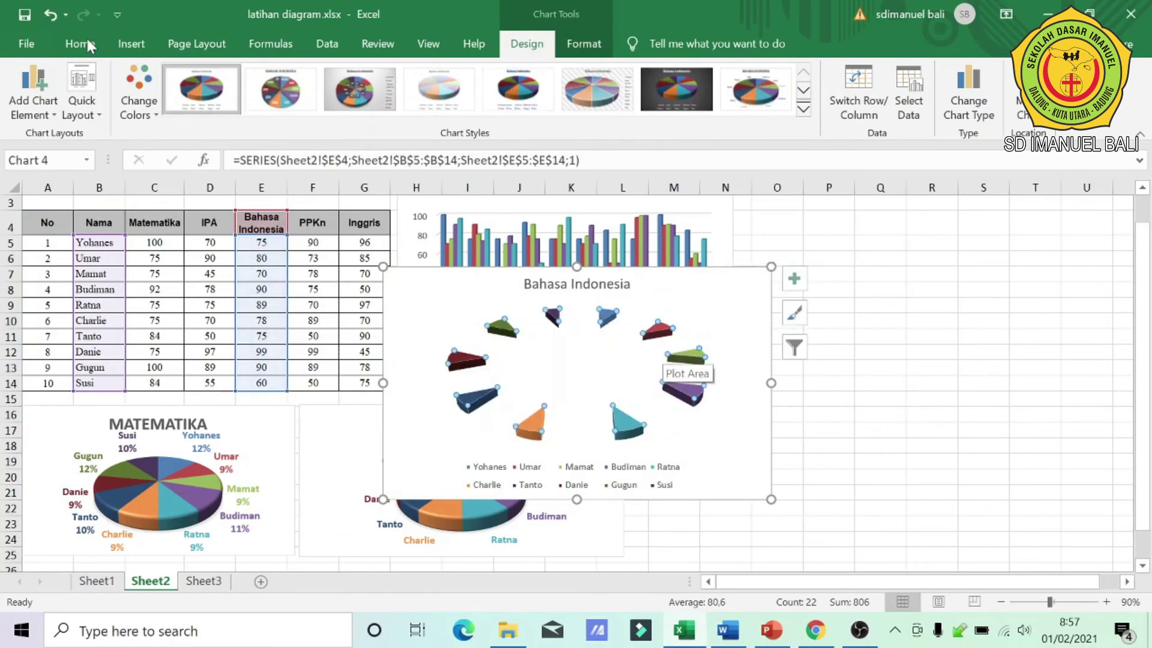
{"action": "left_click", "coordinate": [51, 15]}
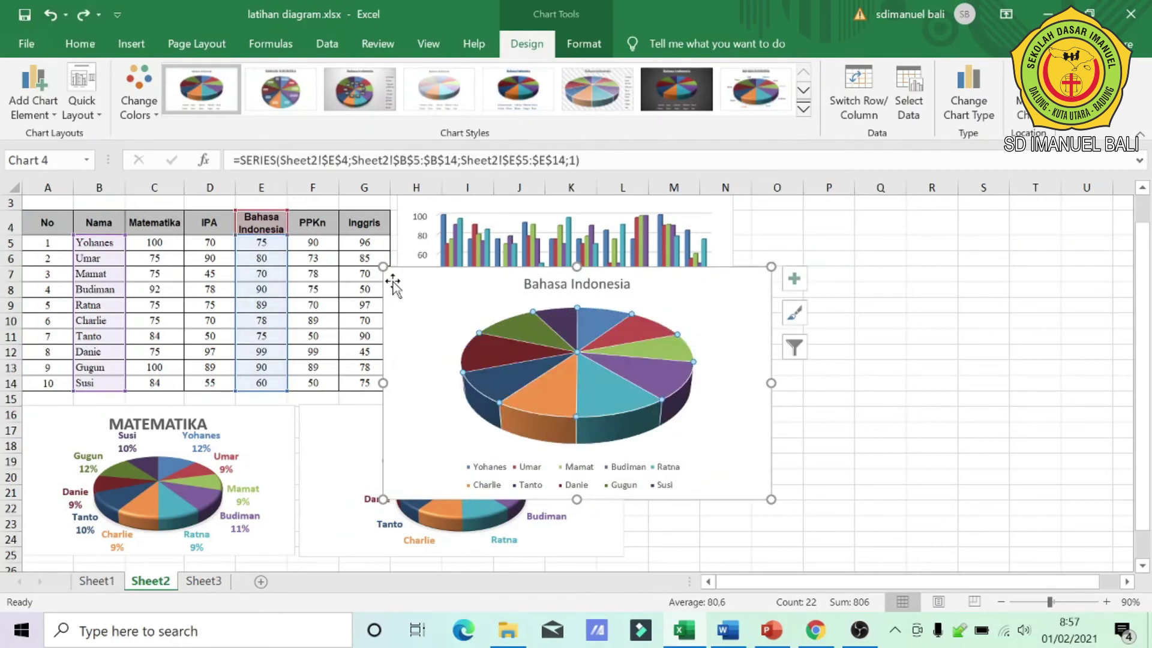
{"action": "left_click_drag", "start_coordinate": [382, 267], "coordinate": [474, 329]}
{"action": "mouse_move", "coordinate": [665, 363]}
{"action": "left_mouse_down"}
{"action": "mouse_move", "coordinate": [844, 429]}
{"action": "mouse_move", "coordinate": [845, 412]}
{"action": "mouse_move", "coordinate": [866, 436]}
{"action": "left_mouse_up"}
{"action": "left_click", "coordinate": [756, 90]}
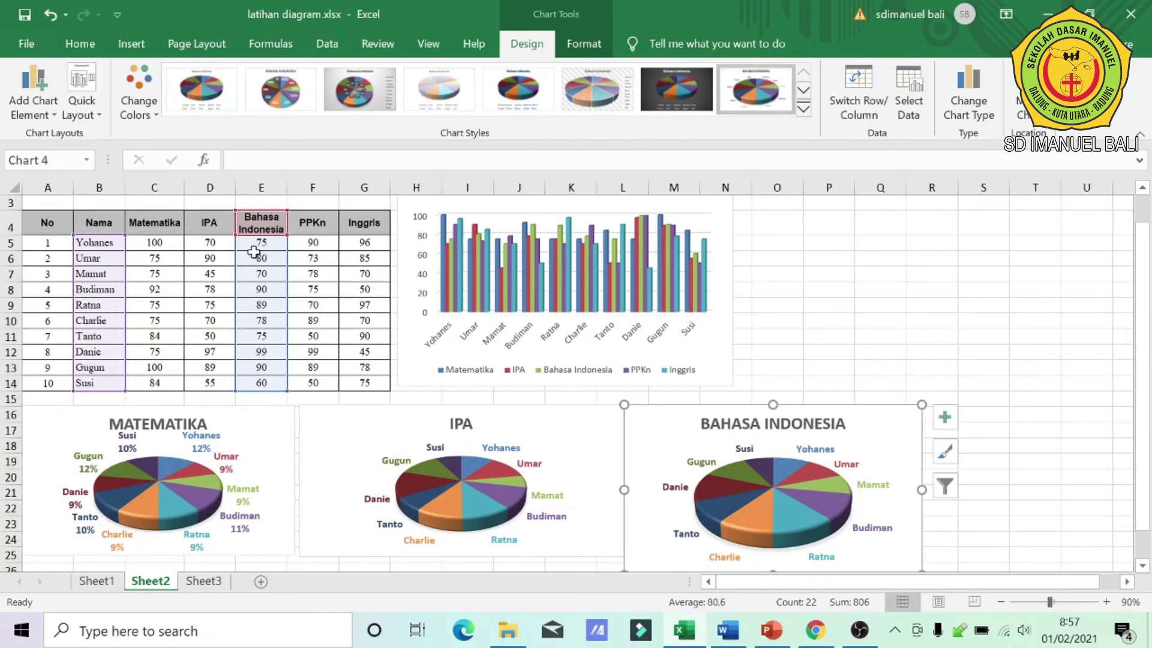
Insert a 3-D pie chart from the Nama and PPKn columns and apply the eighth chart style
{"action": "left_click_drag", "start_coordinate": [98, 225], "coordinate": [113, 382]}
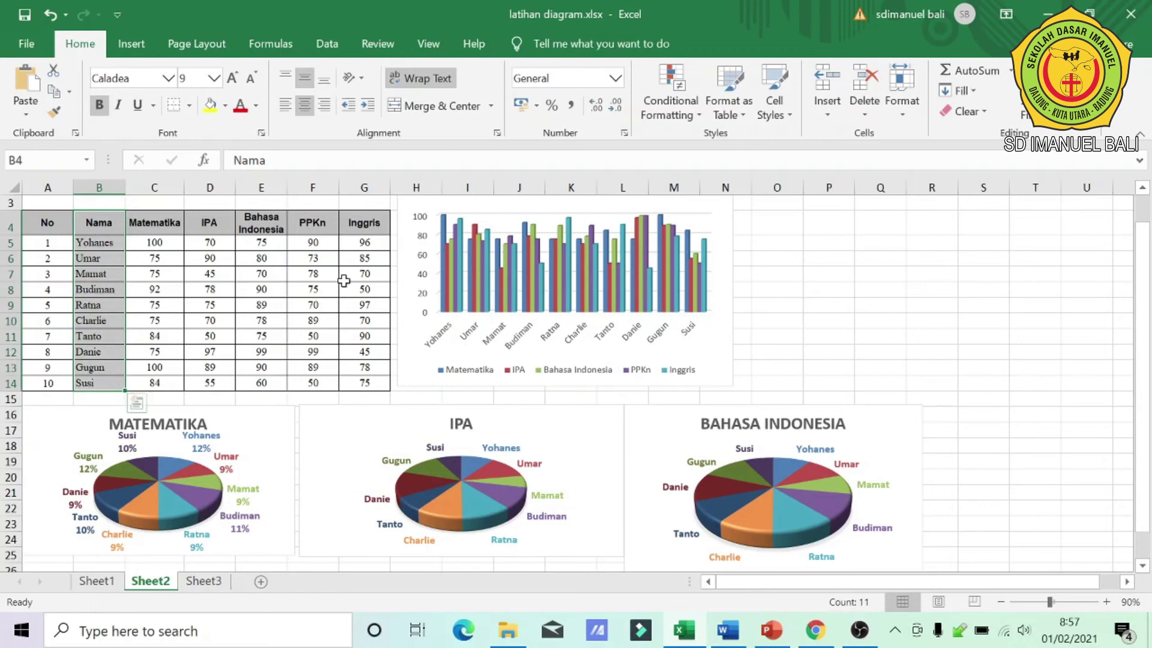
{"action": "left_click_drag", "start_coordinate": [308, 227], "coordinate": [316, 383]}
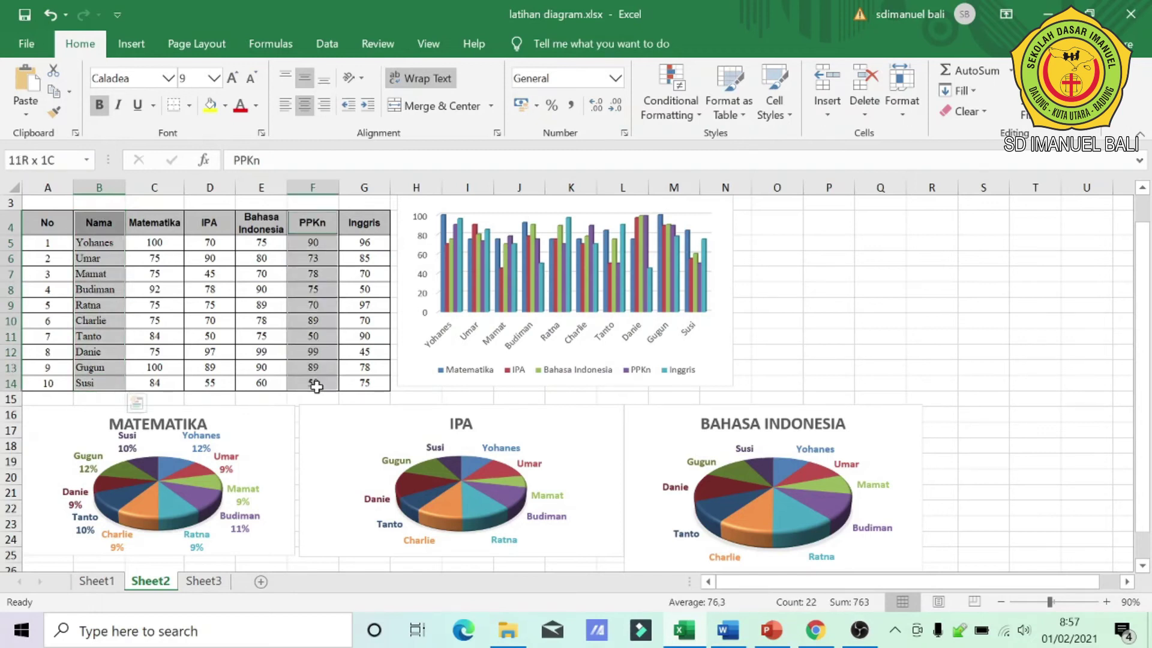
{"action": "left_click", "coordinate": [131, 44]}
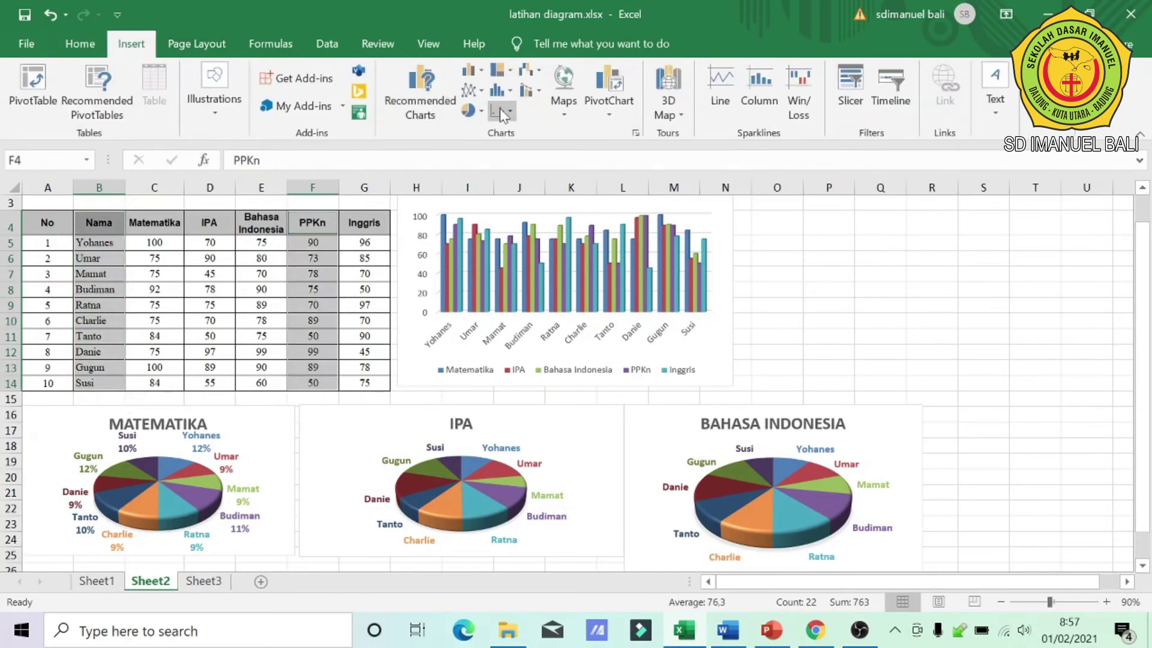
{"action": "left_click", "coordinate": [474, 111]}
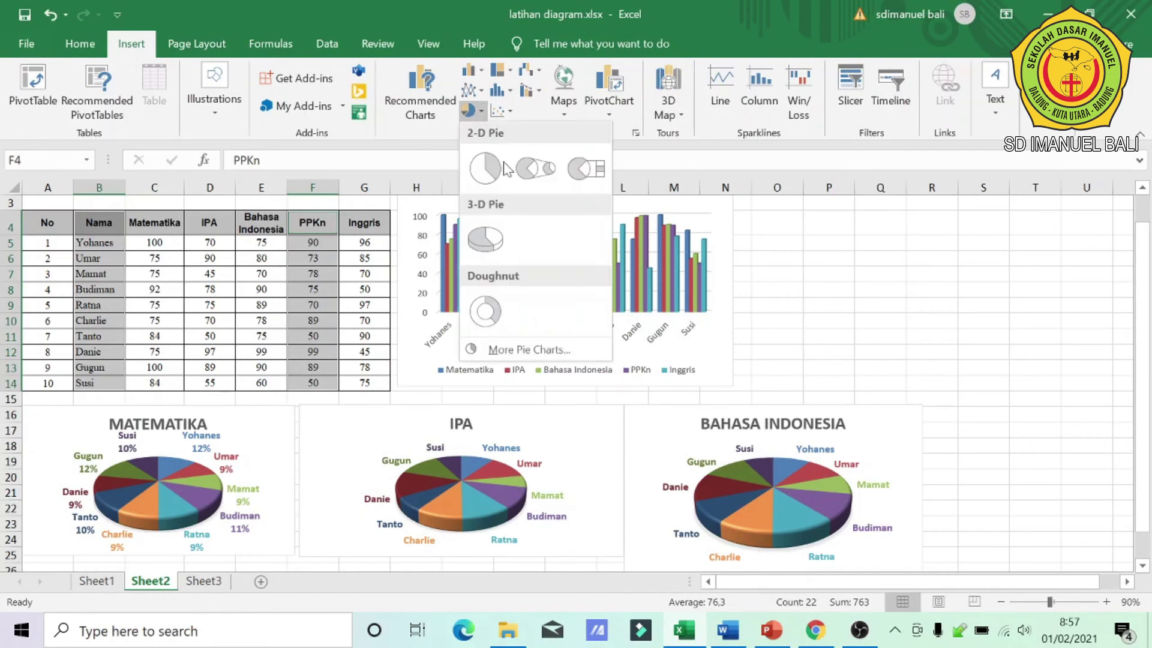
{"action": "left_click", "coordinate": [484, 239]}
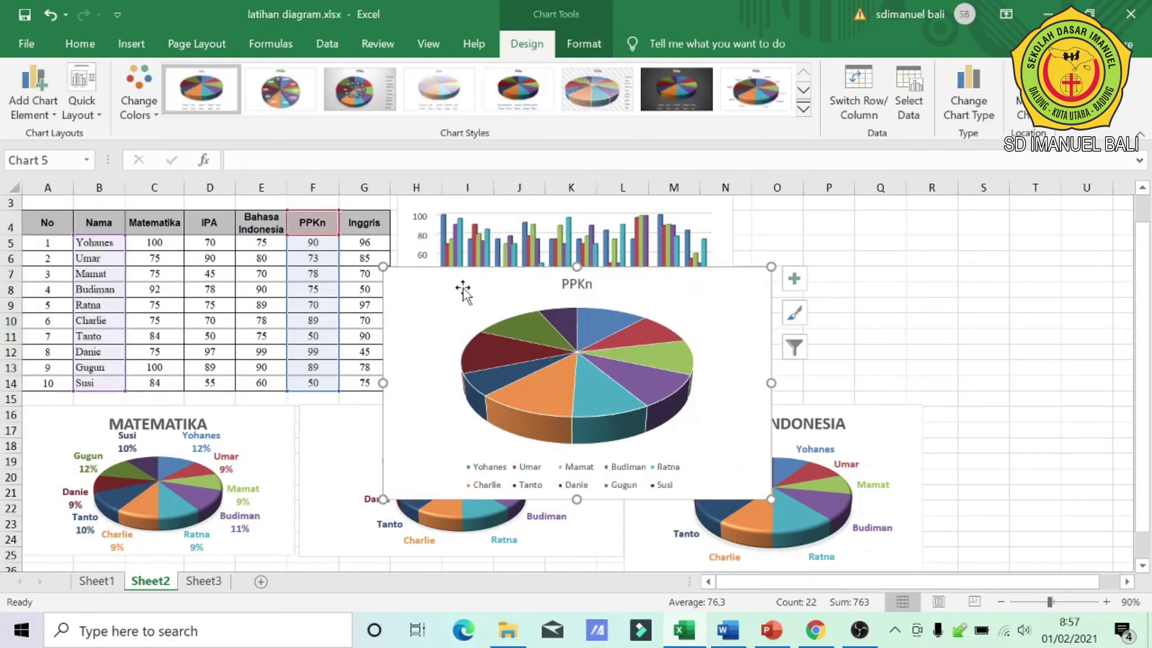
{"action": "left_click", "coordinate": [755, 90]}
Shrink the PPKn pie chart and place it beside the column chart, above the row of pie charts
{"action": "left_click_drag", "start_coordinate": [385, 264], "coordinate": [507, 359]}
{"action": "mouse_move", "coordinate": [718, 394]}
{"action": "left_mouse_down"}
{"action": "mouse_move", "coordinate": [905, 324]}
{"action": "mouse_move", "coordinate": [977, 214]}
{"action": "mouse_move", "coordinate": [956, 207]}
{"action": "left_mouse_up"}
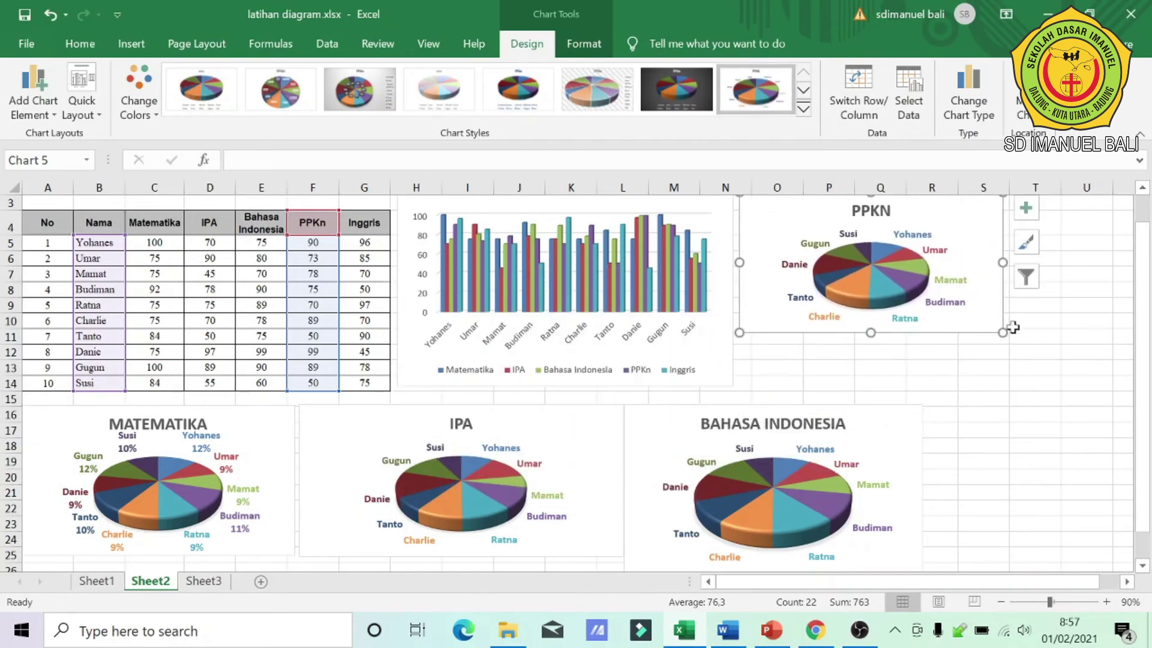
{"action": "left_click_drag", "start_coordinate": [1008, 336], "coordinate": [1014, 345]}
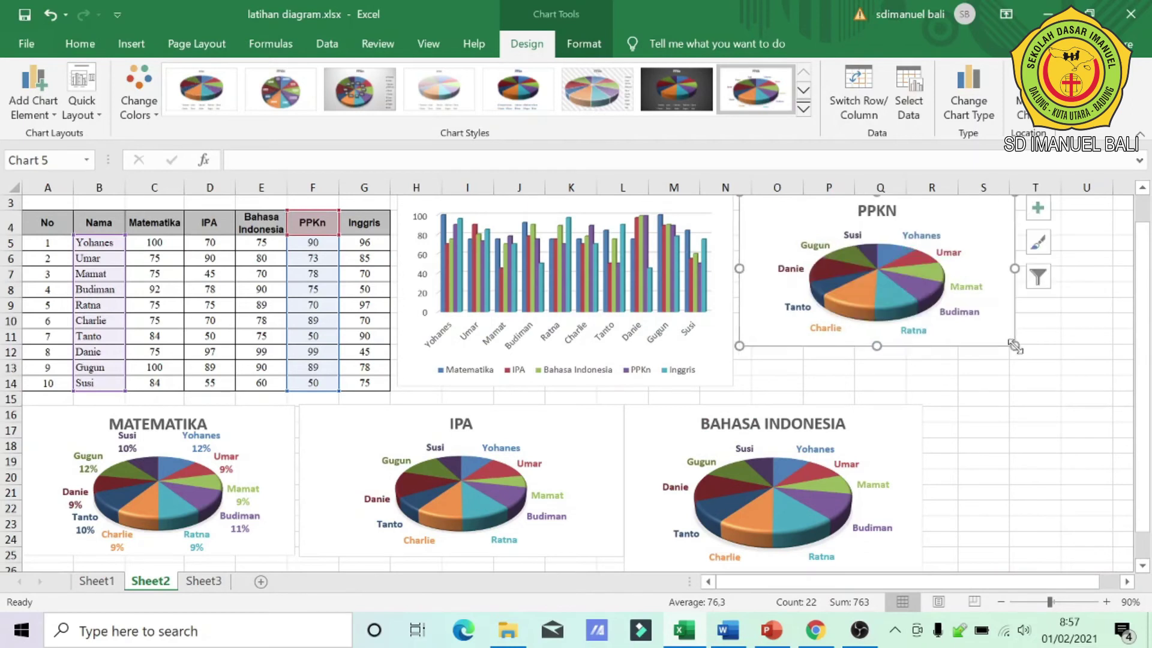
Insert a 3-D pie chart from the Nama and Inggris columns and apply the eighth chart style
{"action": "left_click_drag", "start_coordinate": [98, 227], "coordinate": [107, 380]}
{"action": "left_click_drag", "start_coordinate": [363, 225], "coordinate": [381, 384]}
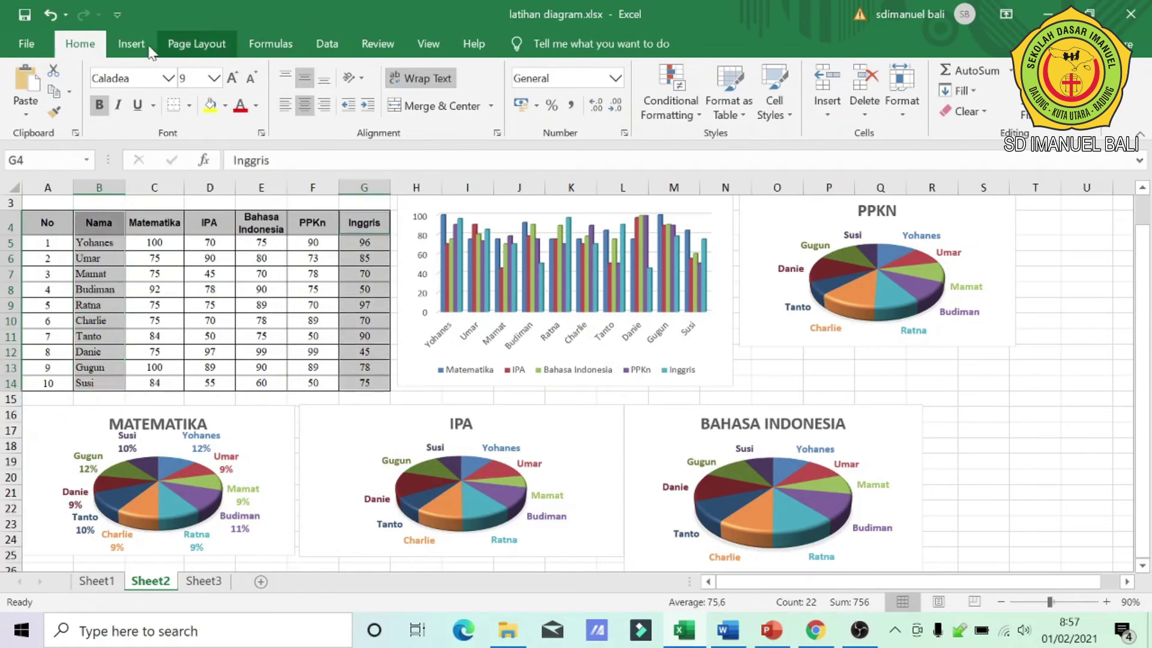
{"action": "left_click", "coordinate": [131, 43]}
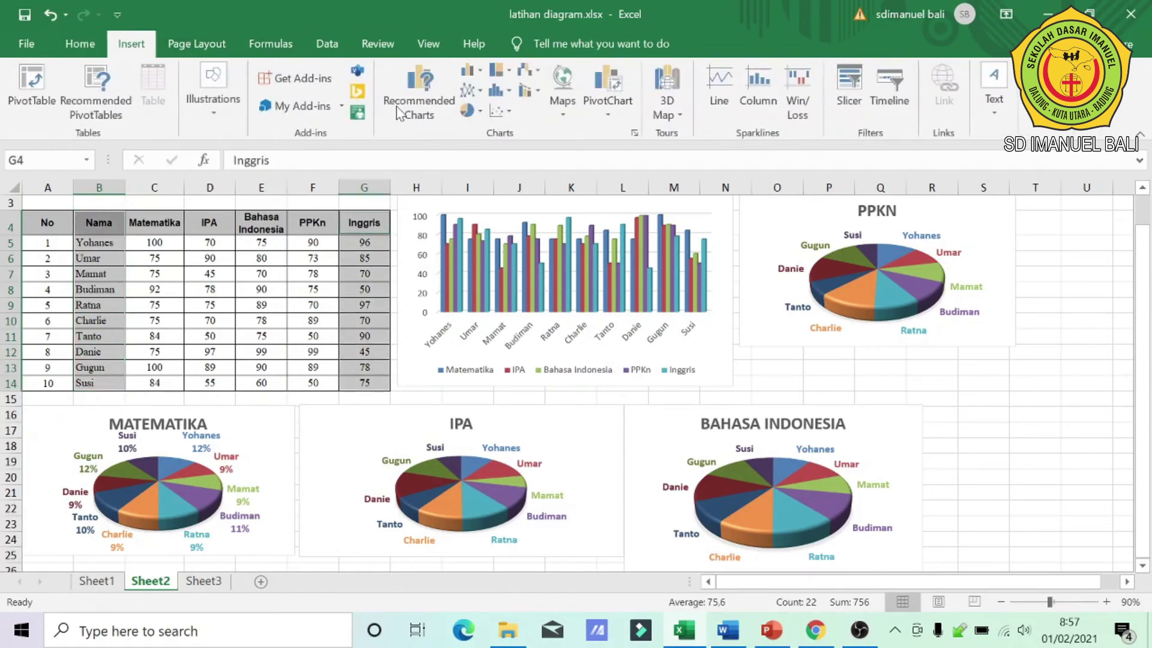
{"action": "left_click", "coordinate": [480, 111]}
{"action": "left_click", "coordinate": [486, 239]}
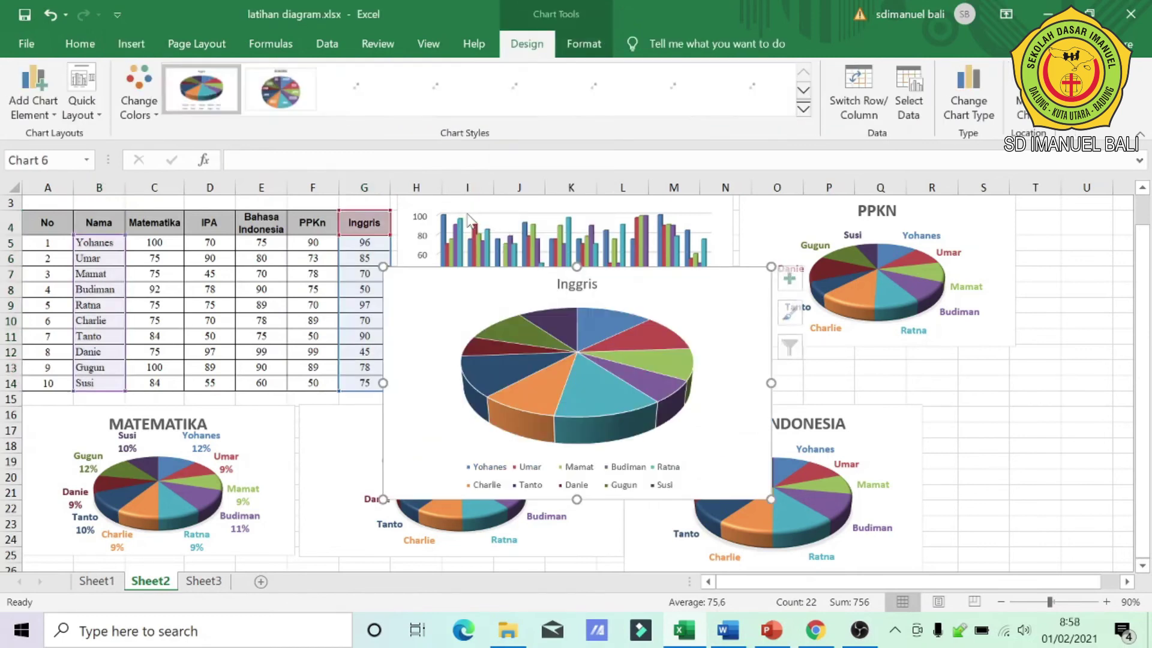
{"action": "left_click", "coordinate": [756, 89]}
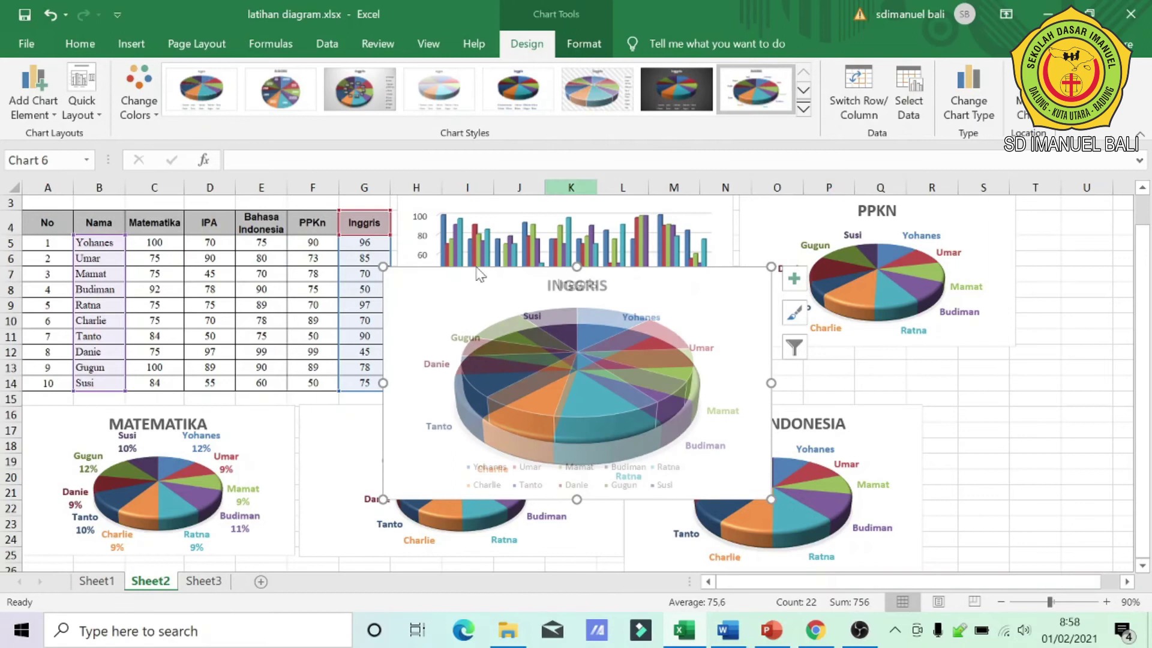
Resize the Inggris pie chart and place it beside the Bahasa Indonesia pie, matching its height and top alignment
{"action": "left_click_drag", "start_coordinate": [384, 268], "coordinate": [498, 386]}
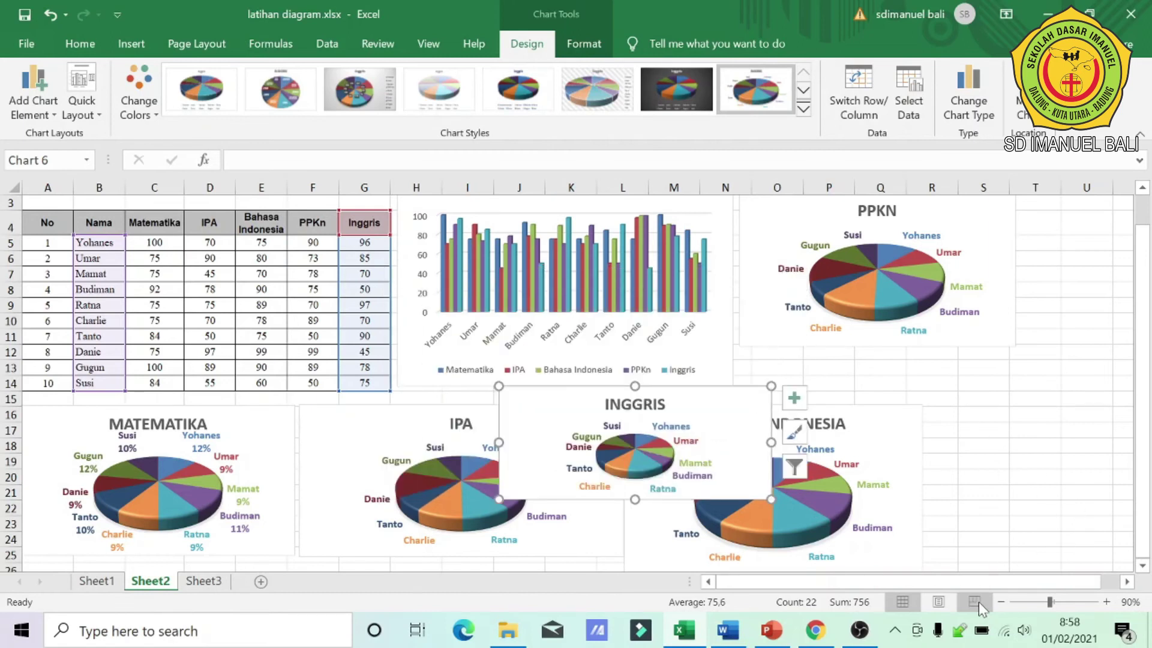
{"action": "left_click", "coordinate": [1000, 601]}
{"action": "left_click", "coordinate": [661, 434]}
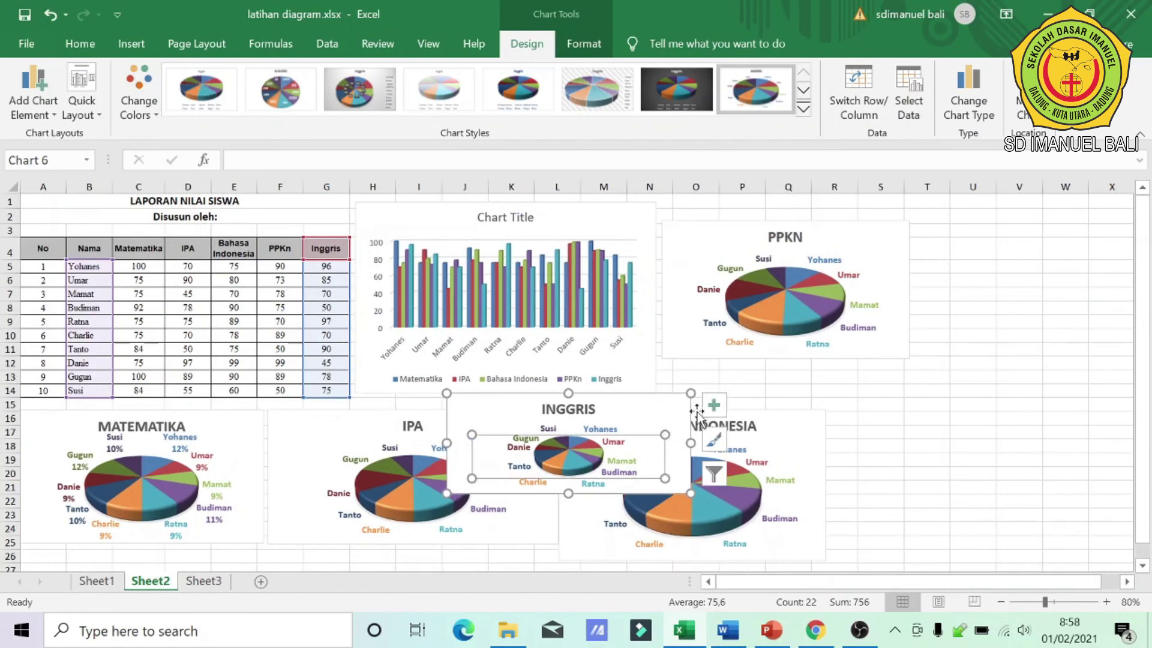
{"action": "left_click_drag", "start_coordinate": [689, 416], "coordinate": [701, 449]}
{"action": "left_click_drag", "start_coordinate": [728, 528], "coordinate": [742, 562]}
{"action": "left_click_drag", "start_coordinate": [952, 590], "coordinate": [824, 596]}
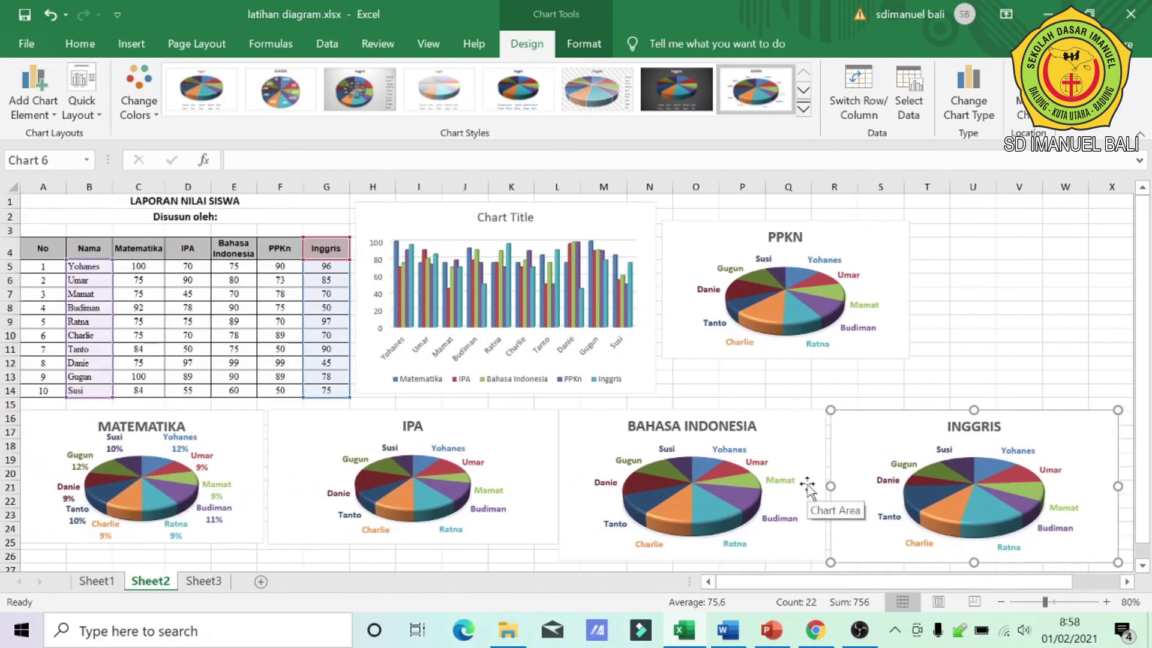